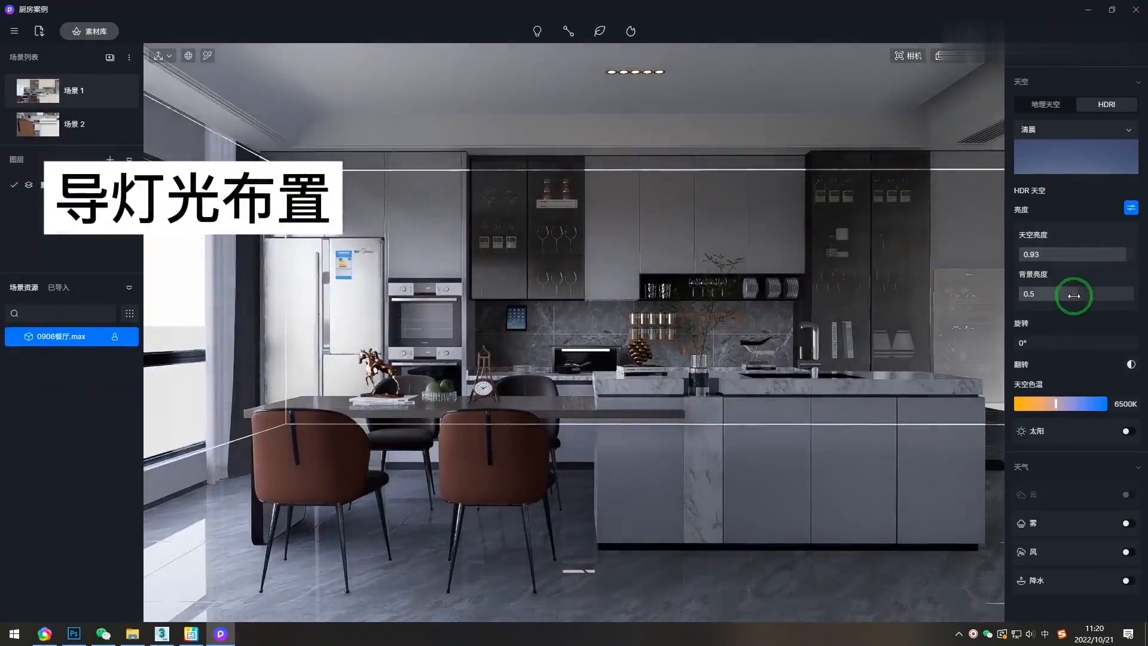
- Adjust the HDR sky to background brightness 0.2 and colour temperature 11300K, and change its rotation
drag(1077, 293, 1054, 313)
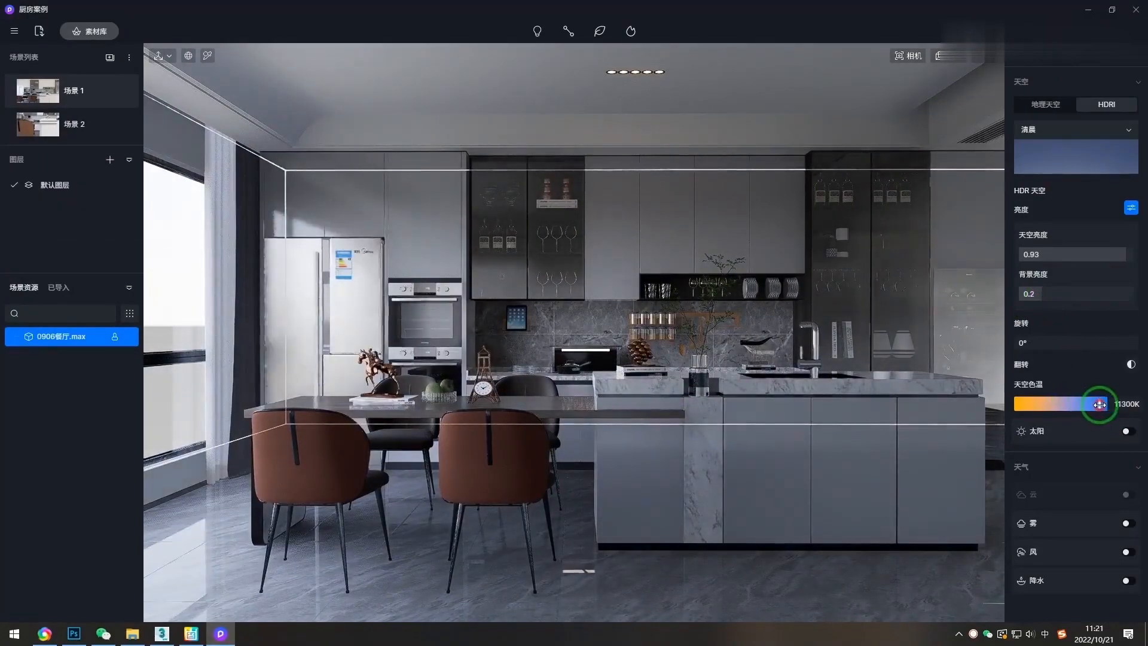
drag(1040, 343, 1116, 381)
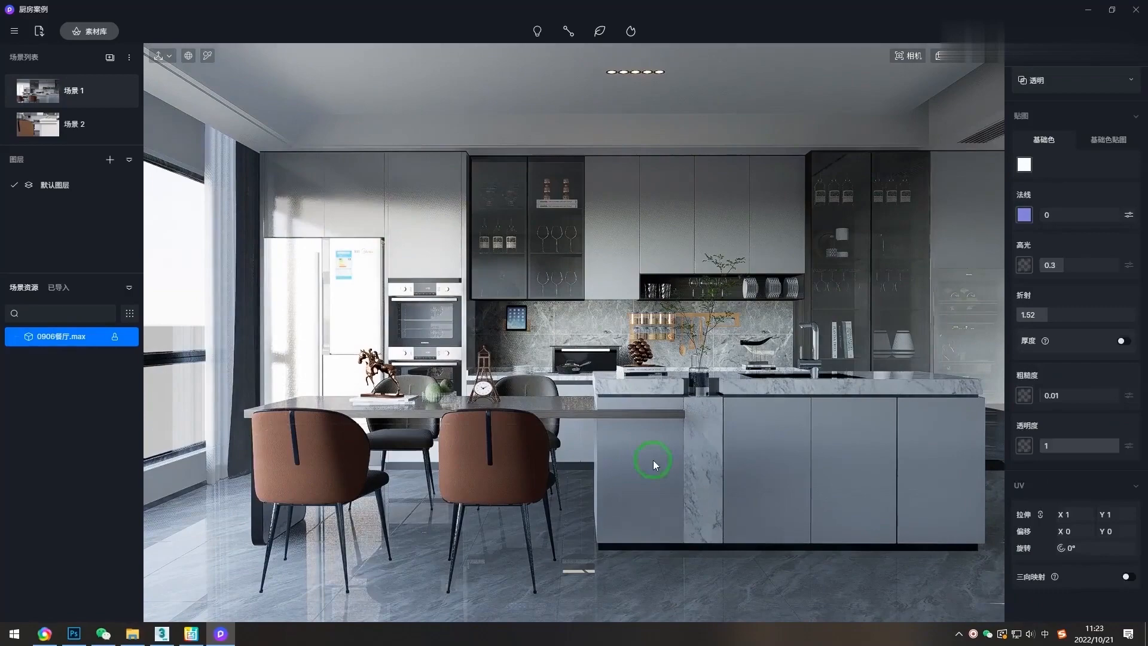
- Place an area light at the window, size it 2000 × 2000, and turn off its reflection visibility
click(236, 479)
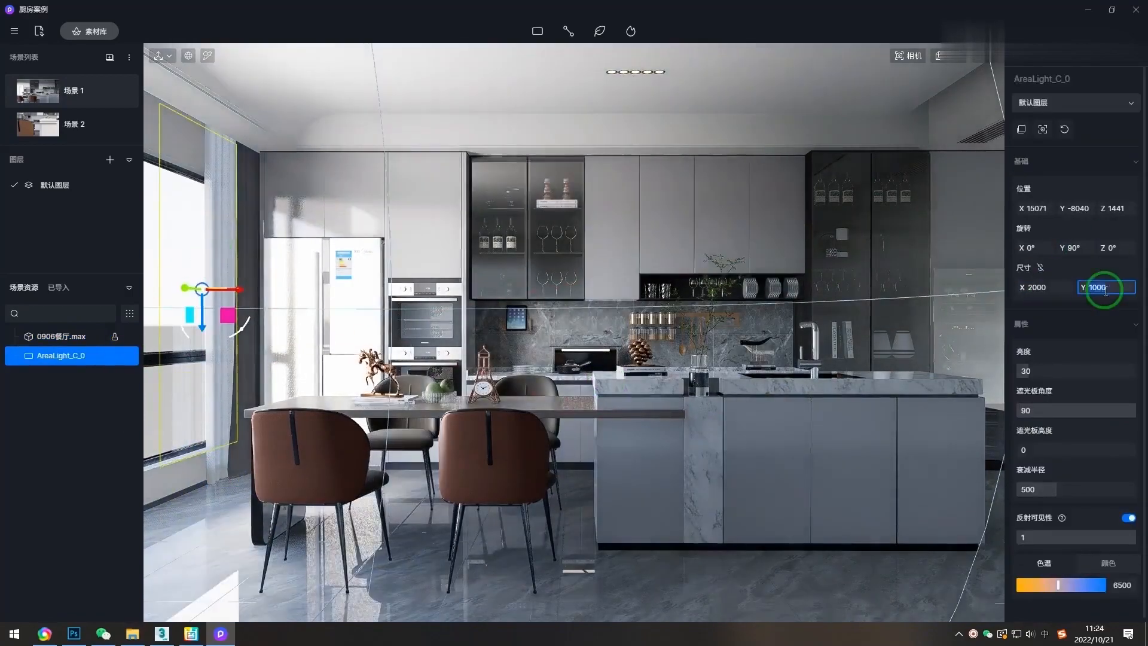
click(1126, 517)
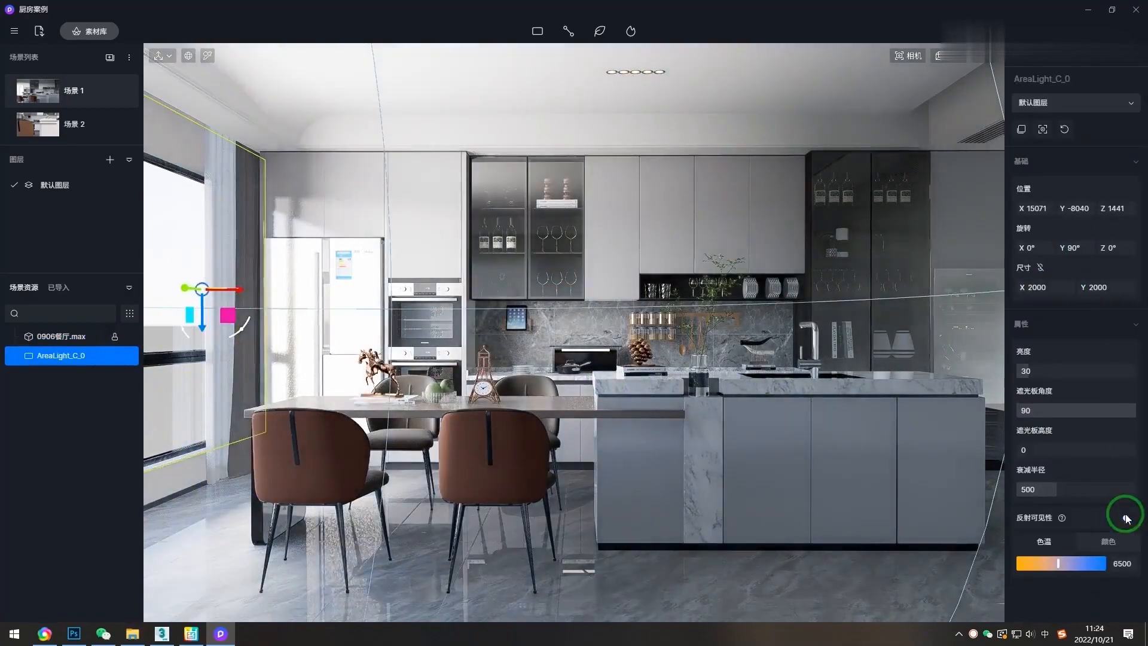
- Move the area light outside the window, to about X 14162, Y -8690, Z 1427
right_drag(769, 338, 795, 335)
drag(800, 238, 682, 240)
right_drag(845, 433, 658, 440)
drag(663, 443, 555, 440)
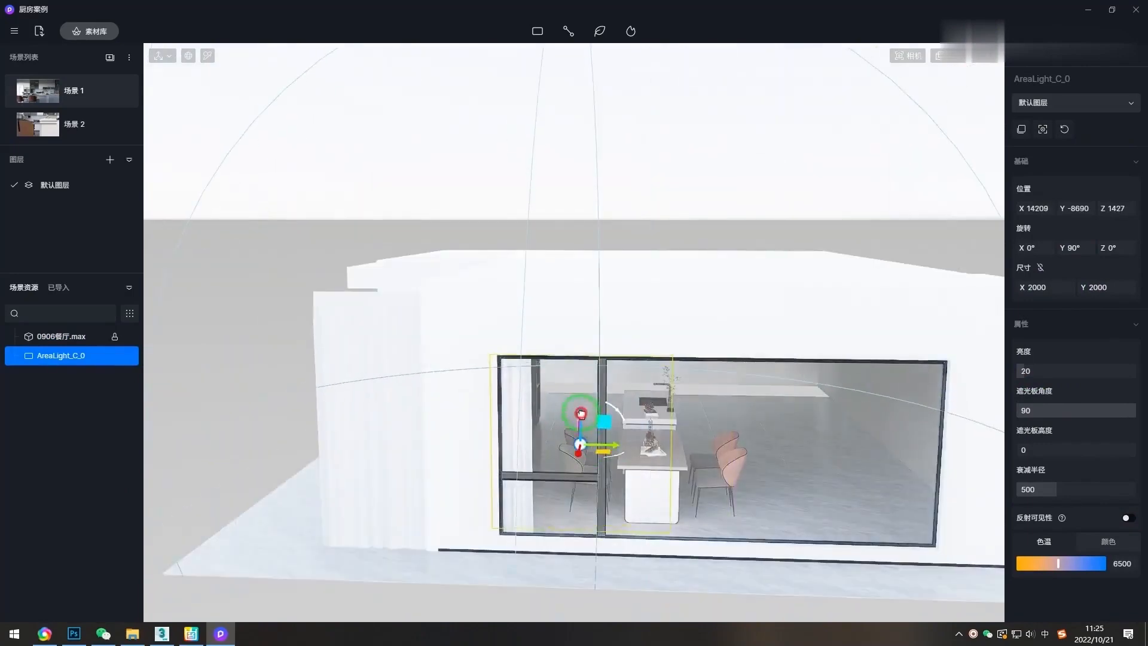
right_drag(581, 413, 441, 312)
drag(440, 312, 450, 312)
right_drag(450, 312, 652, 422)
- Set the window area light's attenuation radius to 825, colour temperature to 7000 and brightness to 7
drag(1056, 490, 1130, 486)
click(37, 90)
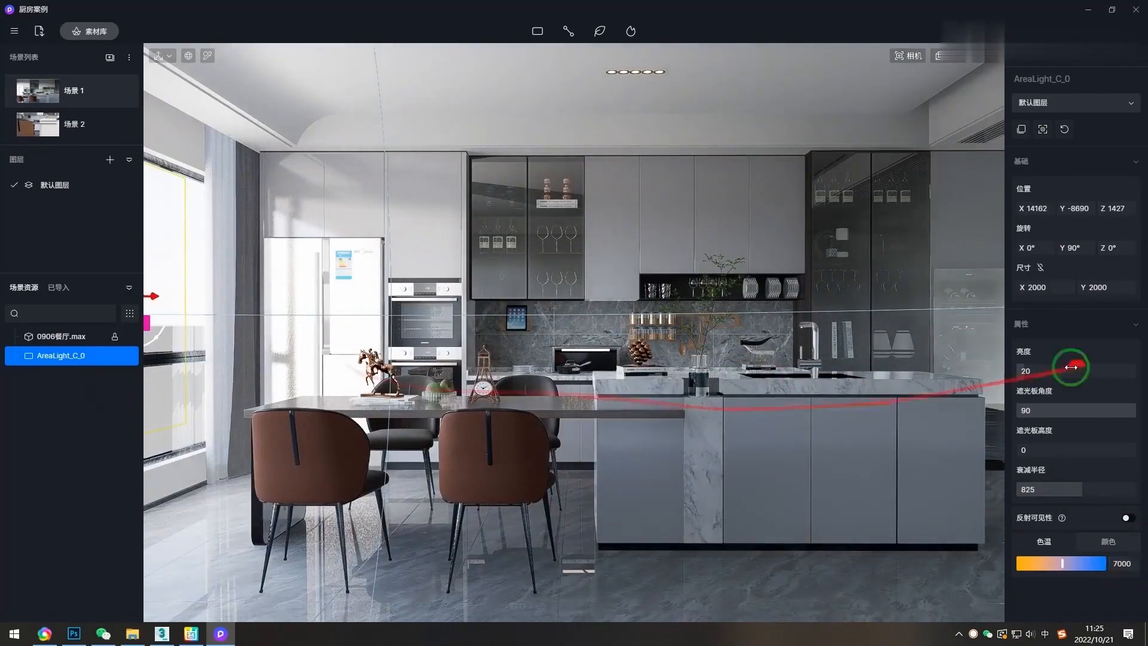
drag(1071, 368, 1040, 372)
- Duplicate the area light along the window to about Y -6622 and set its brightness to 9
click(128, 357)
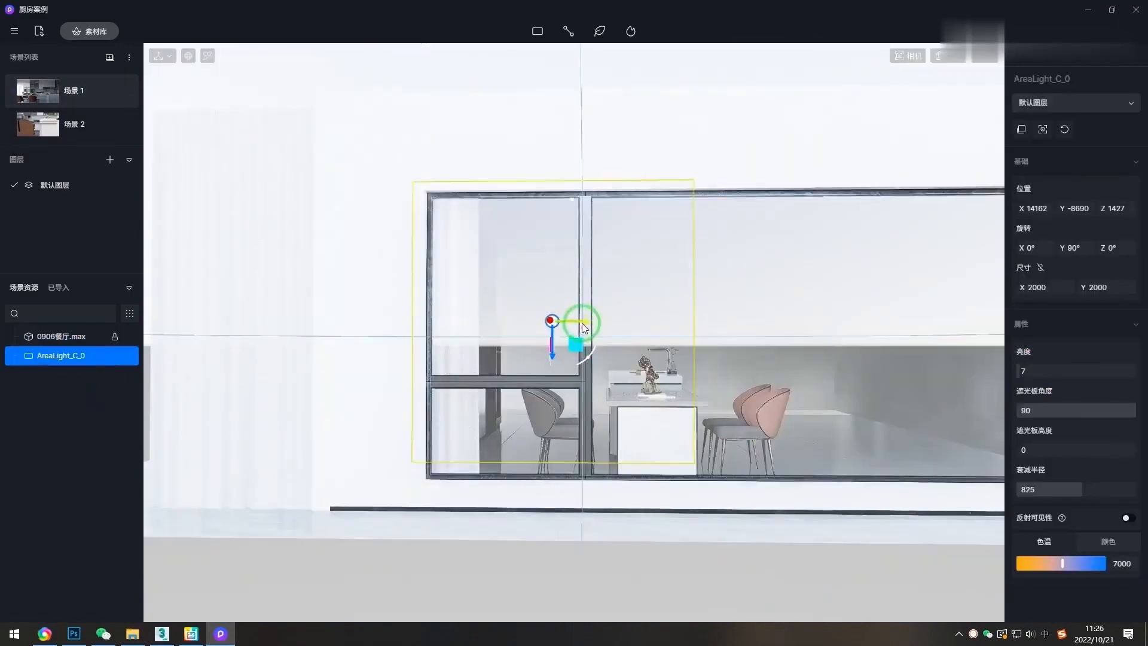
click(501, 388)
click(129, 358)
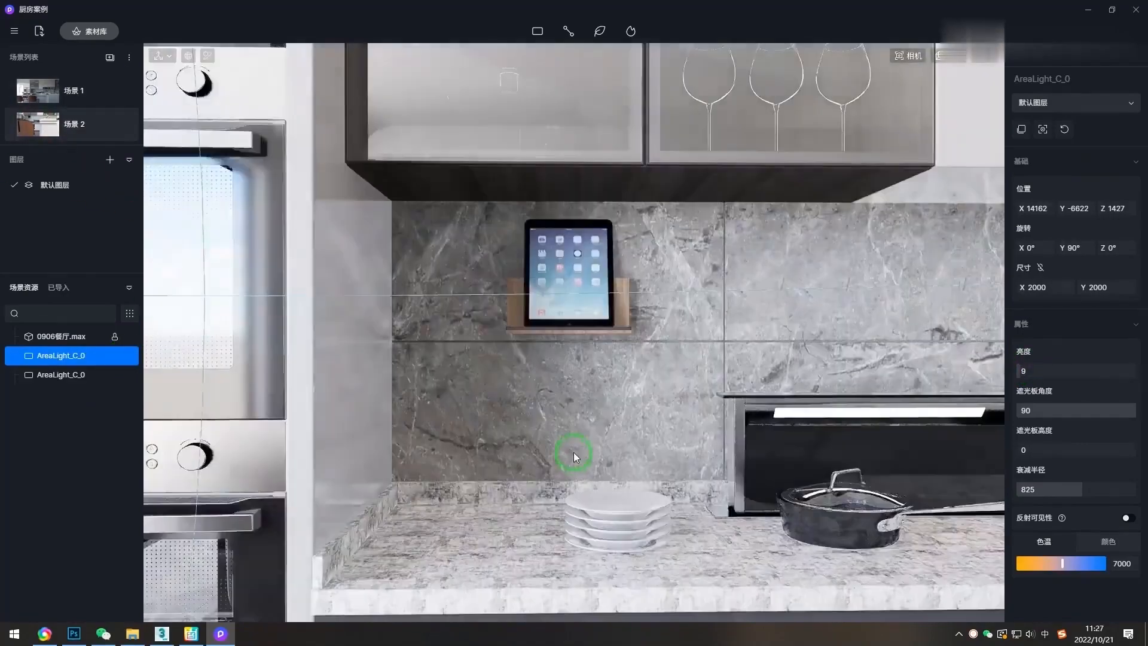
- Light the backsplash under the wall cabinets with a 100-wide area light strip at brightness 10 and 4000 K, adjusting its length
click(1058, 287)
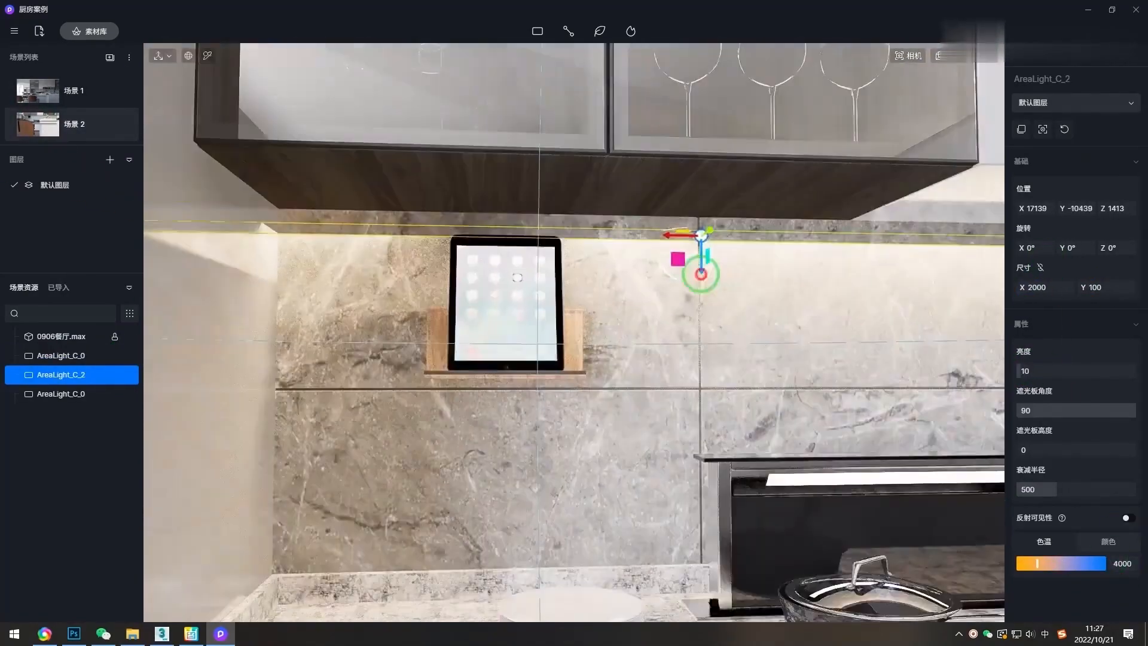
click(1056, 288)
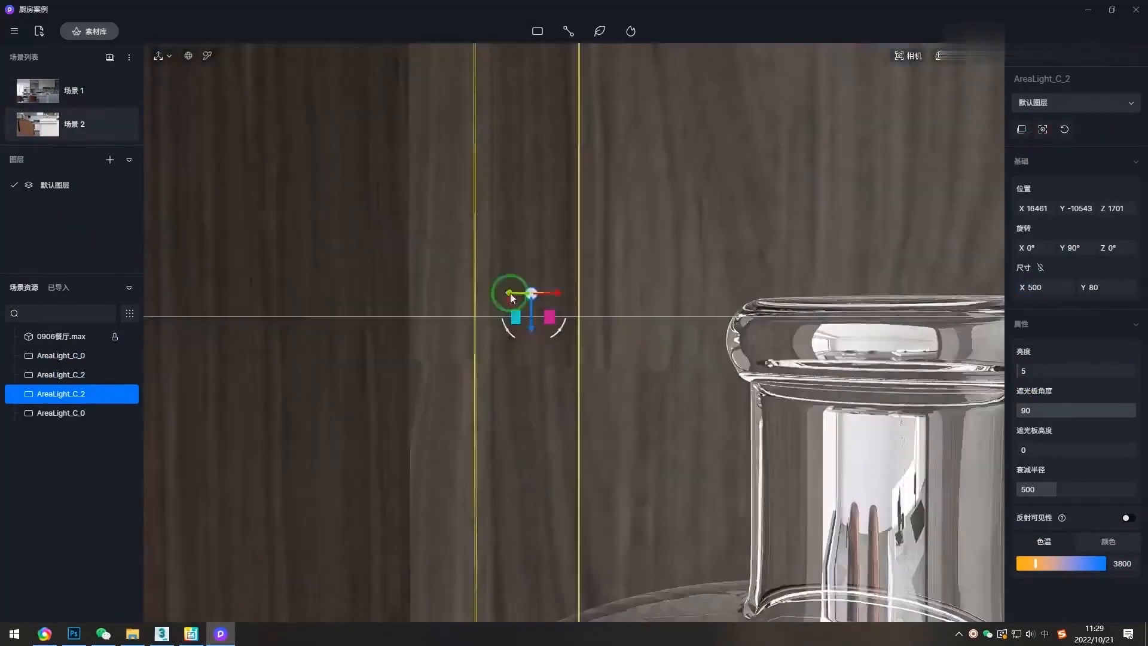
- Lengthen the vertical strip light inside the glass wall cabinet to 1200 × 80 and adjust its brightness
click(1050, 292)
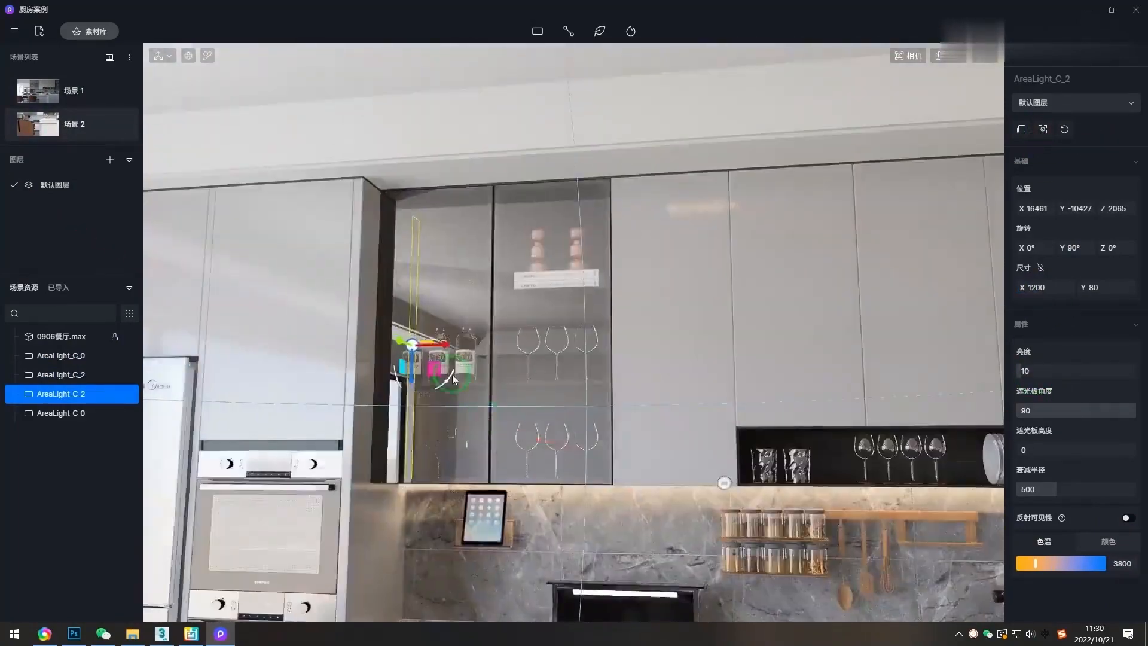
drag(1031, 372, 1051, 375)
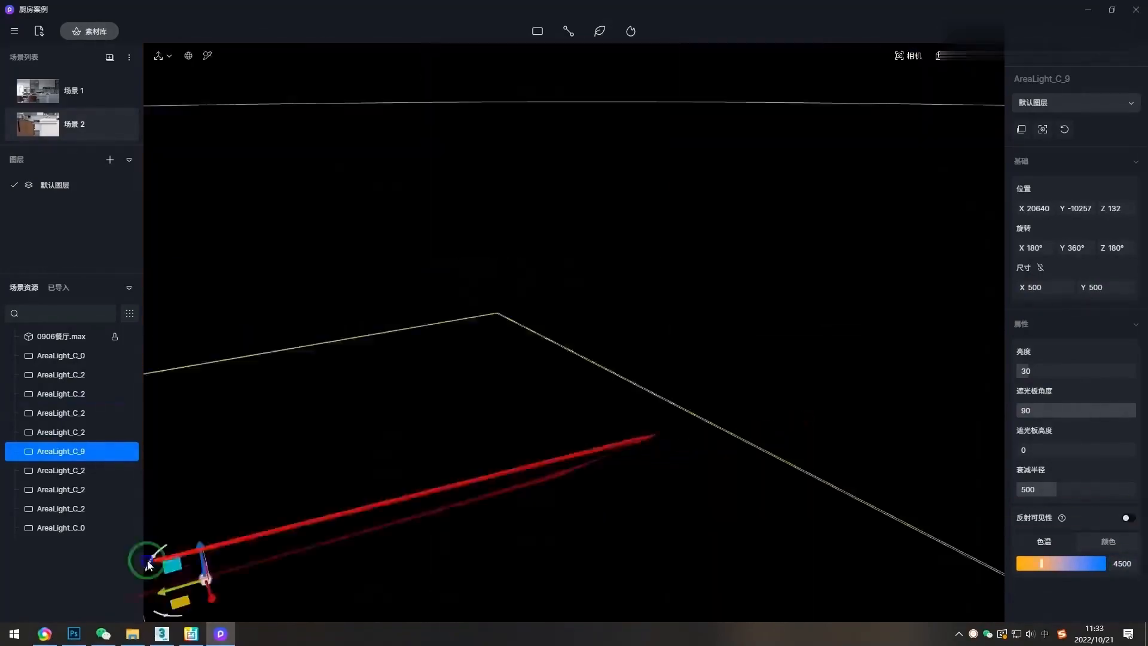
- Set the brightness of the 500 × 500 area light in the wine cooler to 100
click(1027, 371)
text(100)
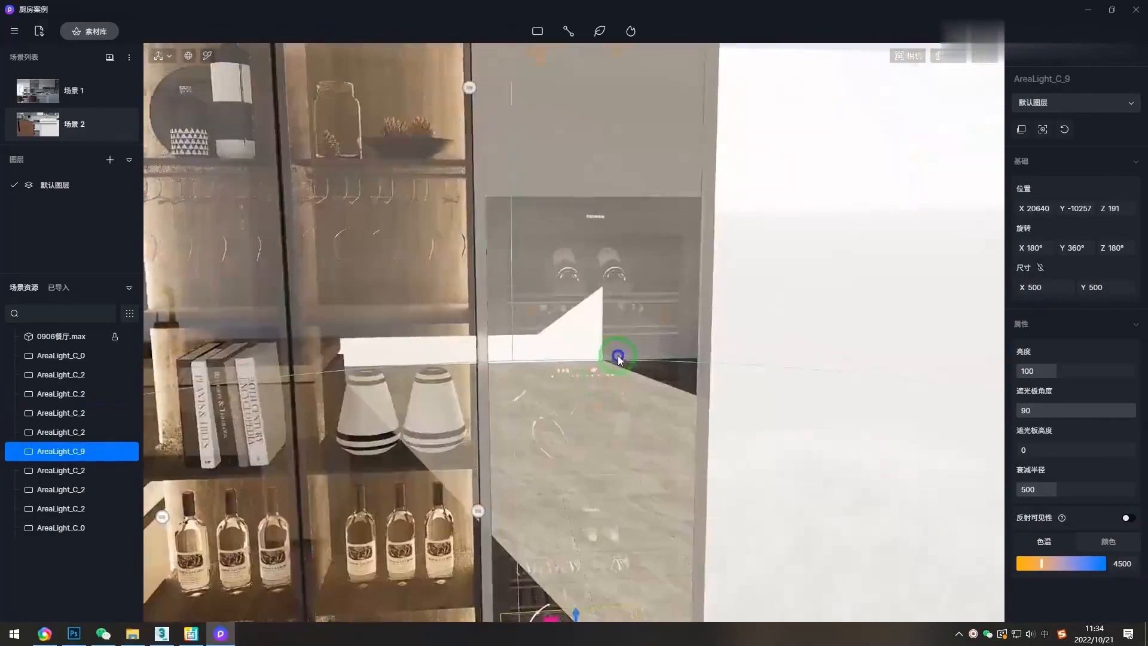
- Add downward-facing copies of the wine cooler light with 0° rotation and brightness 30, and save the project
click(1072, 248)
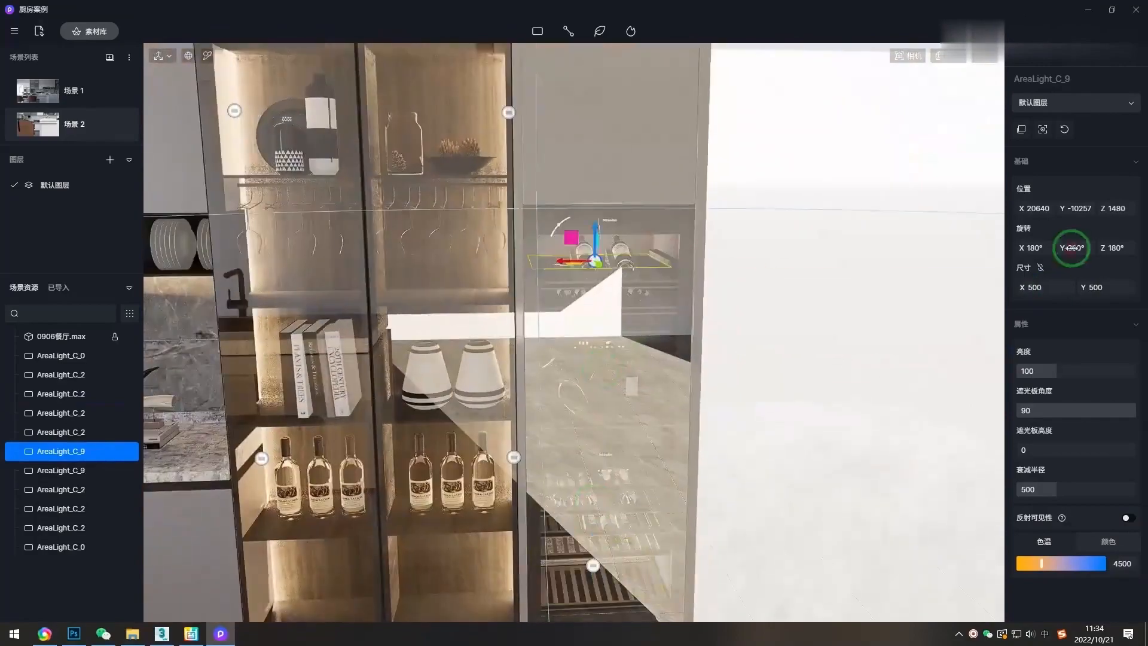
click(724, 185)
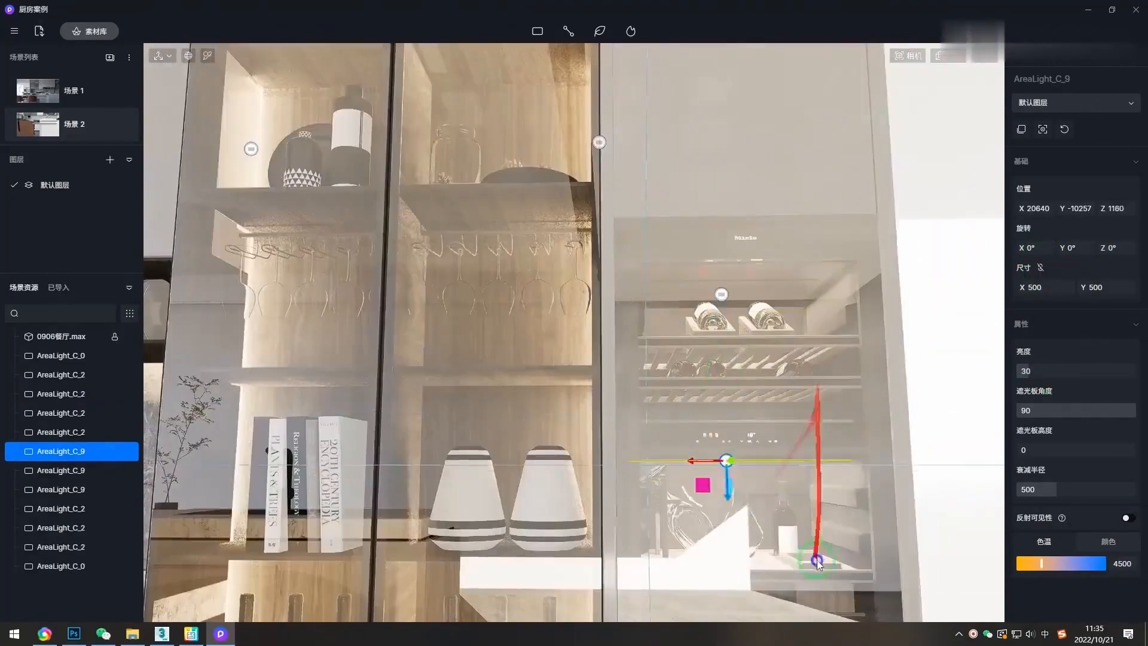
click(582, 335)
key(ctrl+s)
- Give the refrigerator doors a custom metal material with normal 0.02, roughness 0.35, metallic 0.81 and triplanar mapping
click(636, 404)
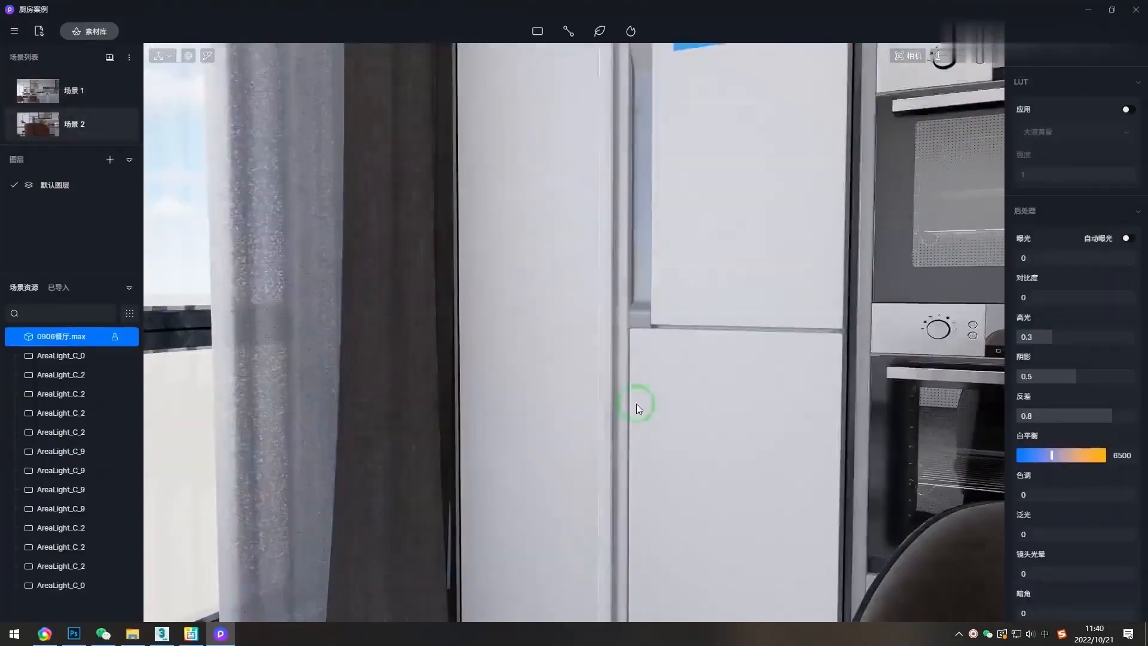
click(1107, 397)
click(1123, 331)
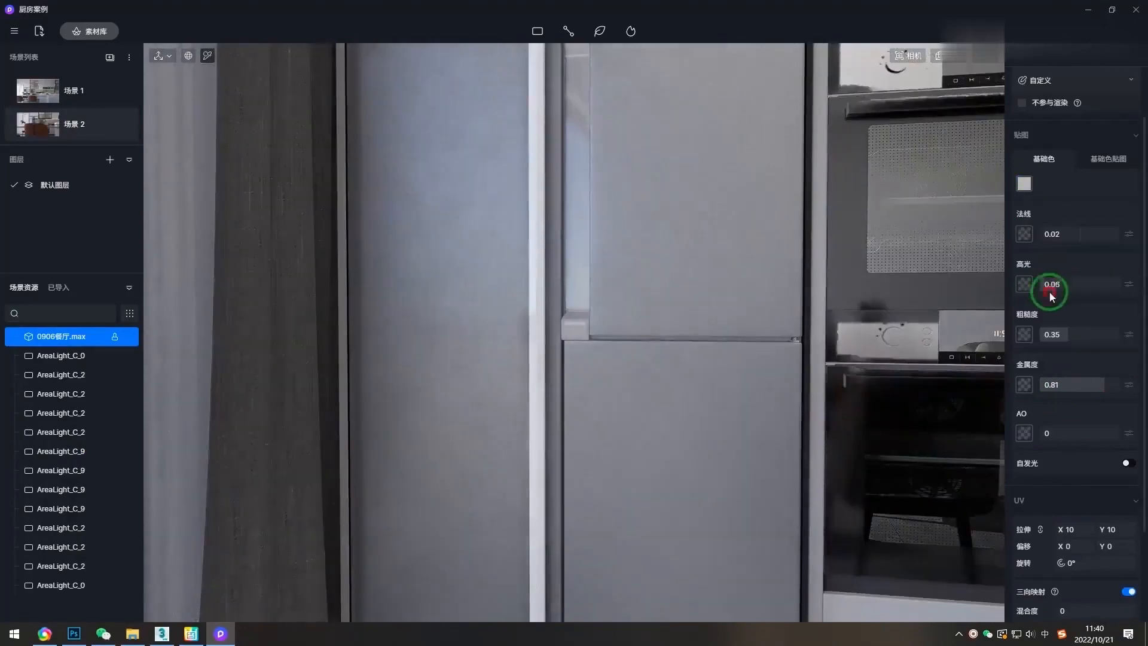
- Search the model library for 冰箱 and place the 全自动洗衣机 washing machine beside the dining table
click(186, 222)
text(冰箱)
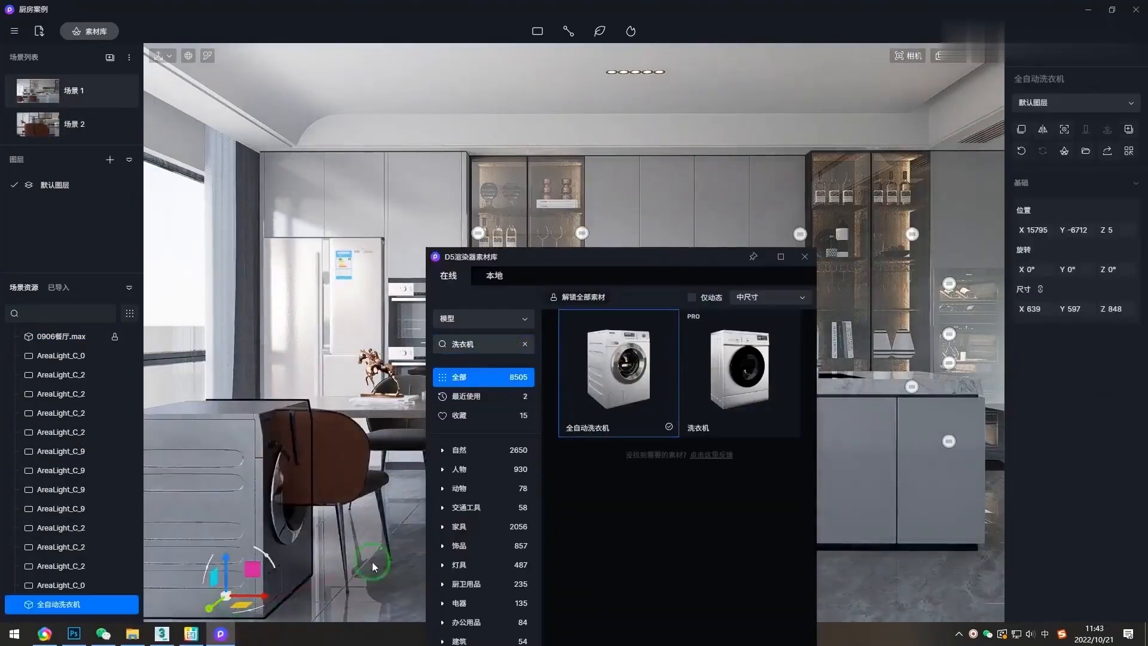
drag(392, 582, 468, 501)
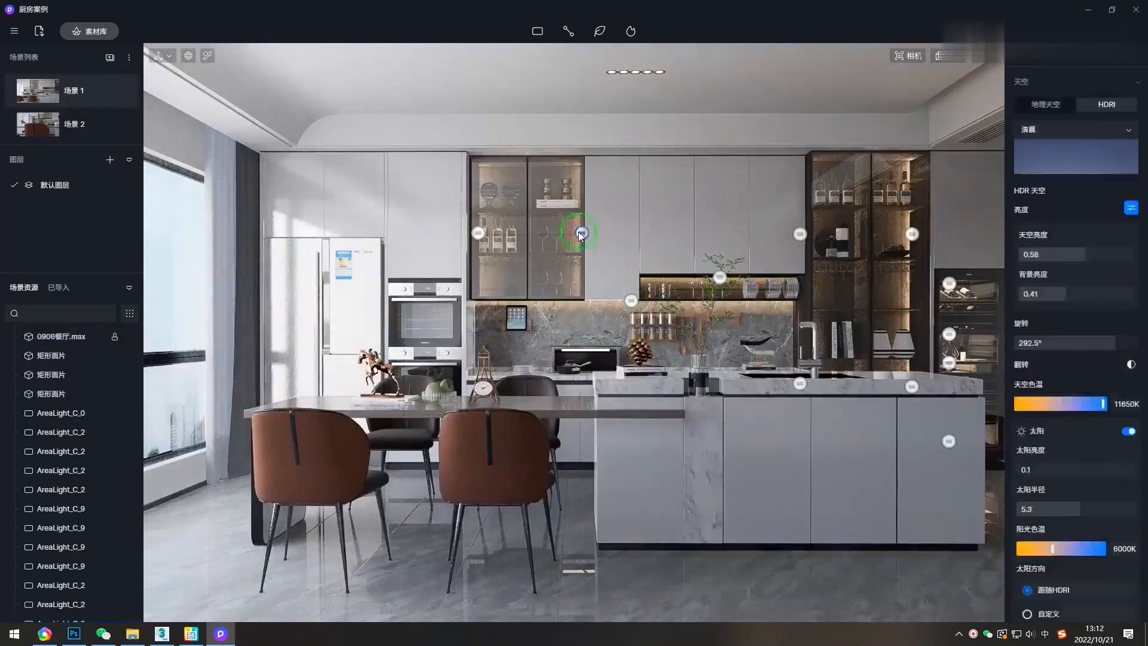
- Place a spotlight above the island's vase, rotated 20° about Y, with brightness 8, cone angle 40 and attenuation radius 909
click(512, 423)
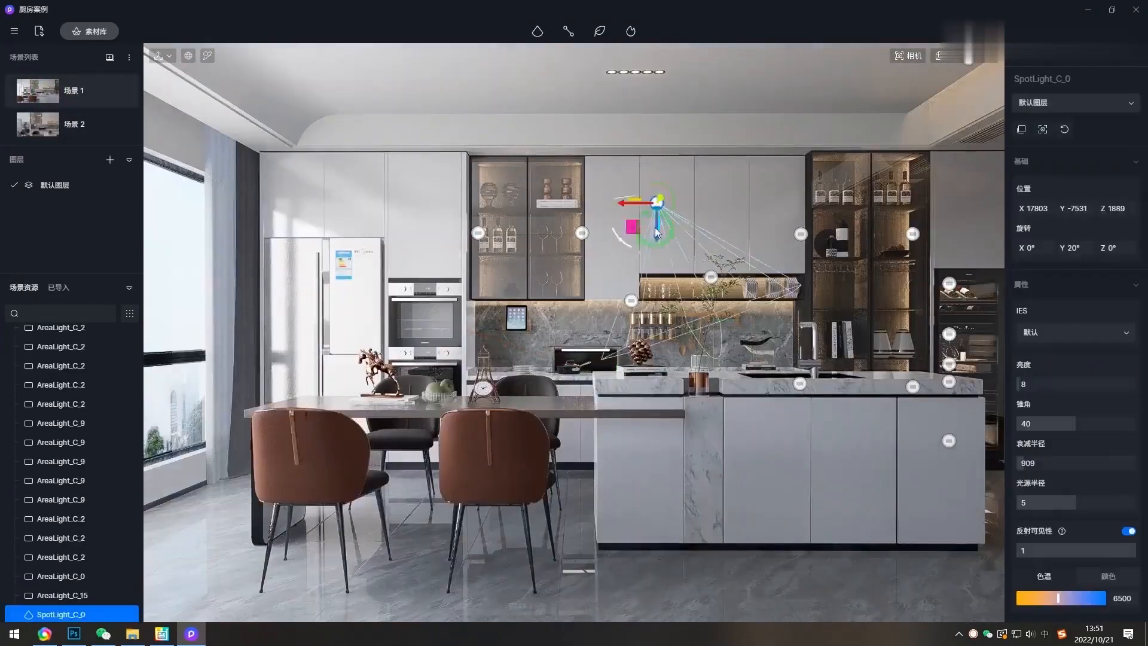
click(632, 483)
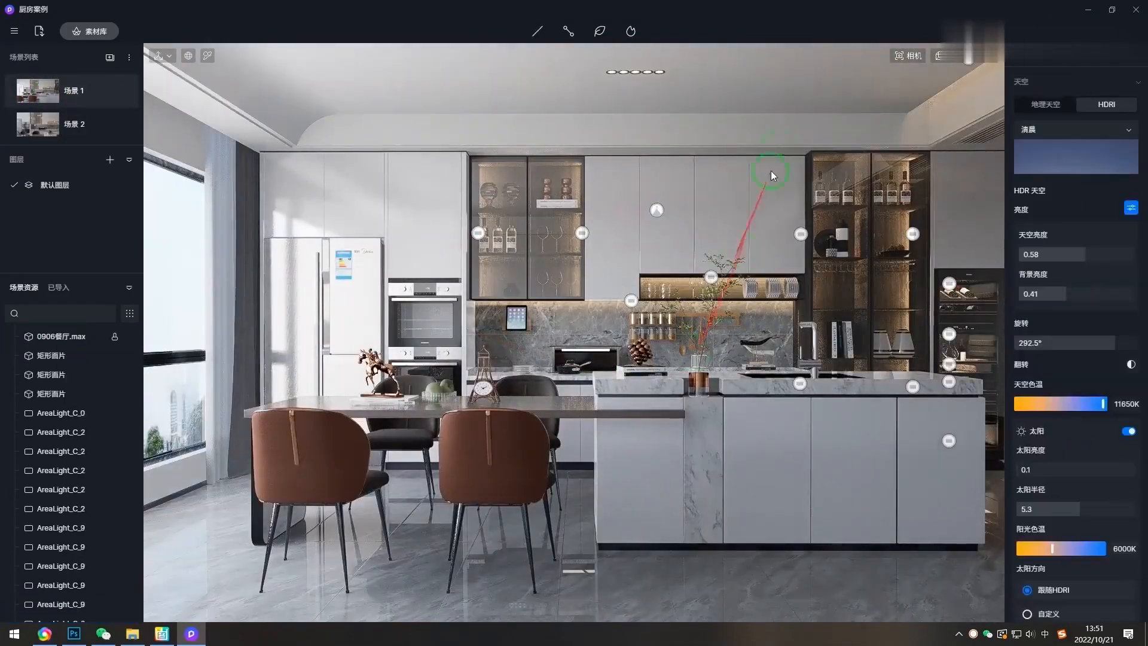
- Line the ceiling cove above the cabinets with two light strips at brightness 7 and 4000 K, the second one 2500 long
click(771, 175)
click(1043, 371)
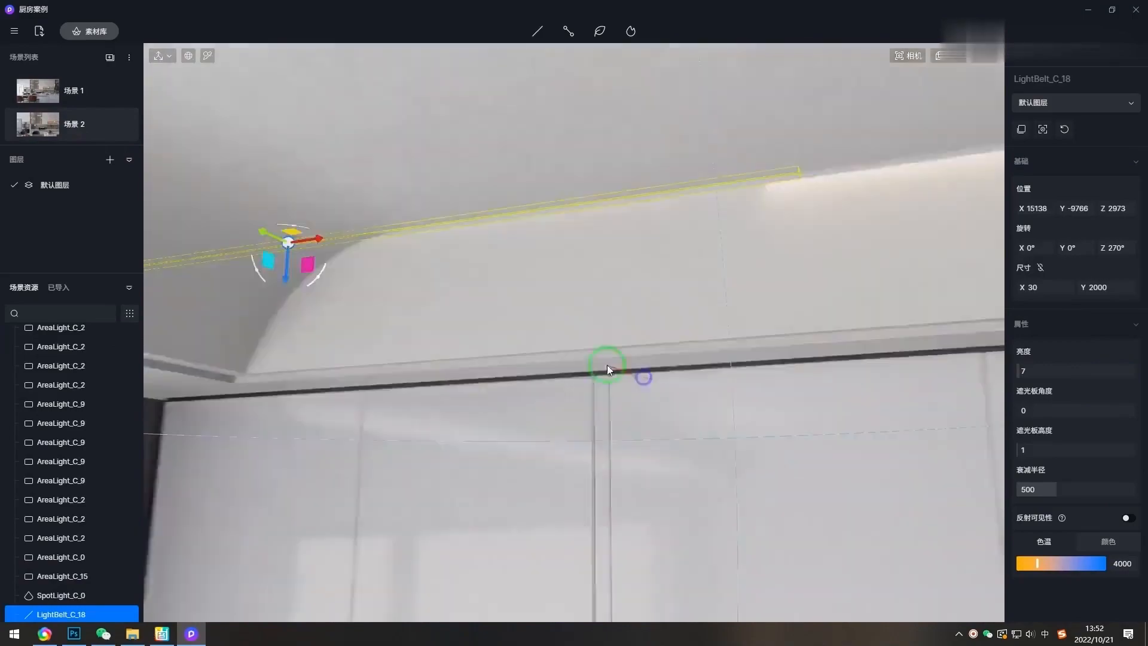
drag(607, 364, 551, 346)
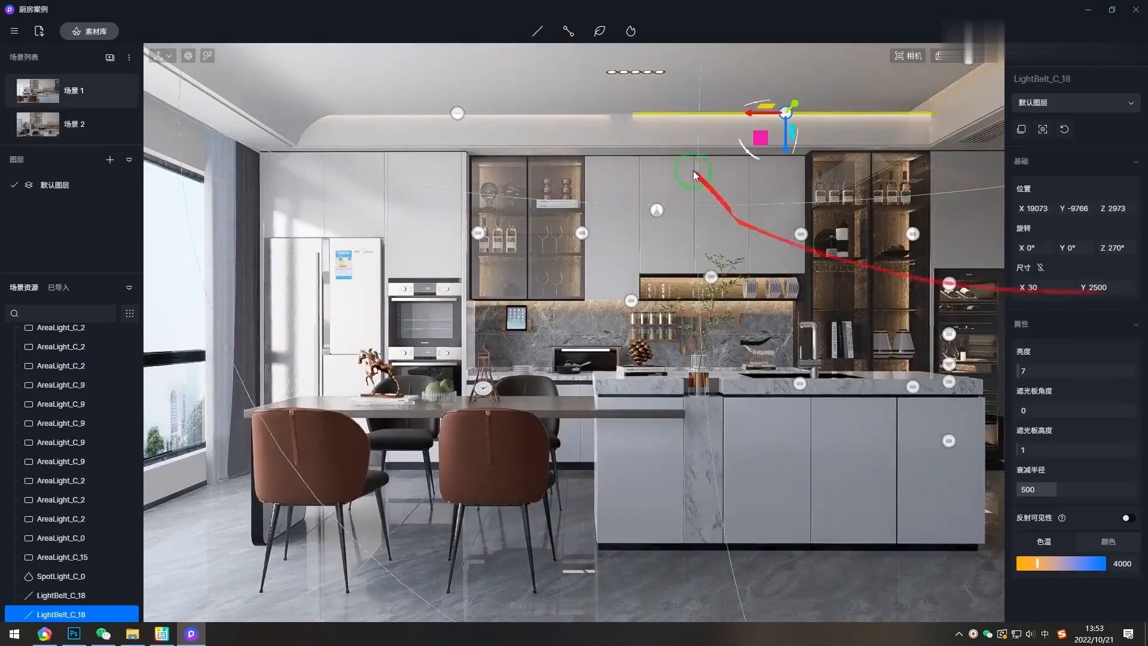
click(451, 110)
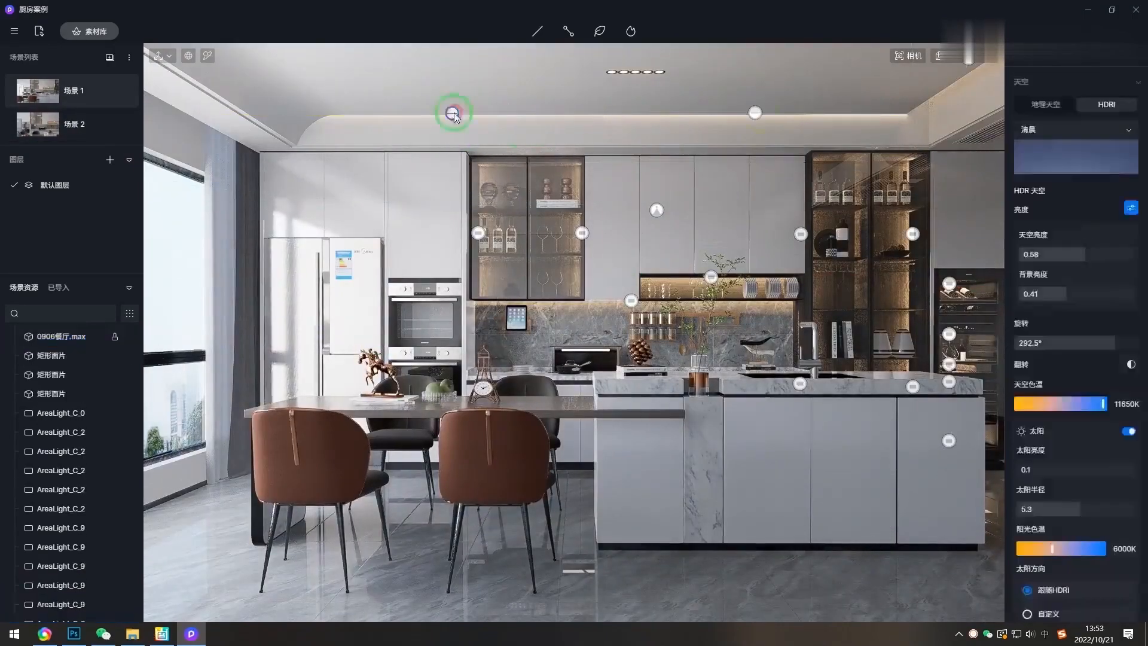
double_click(451, 110)
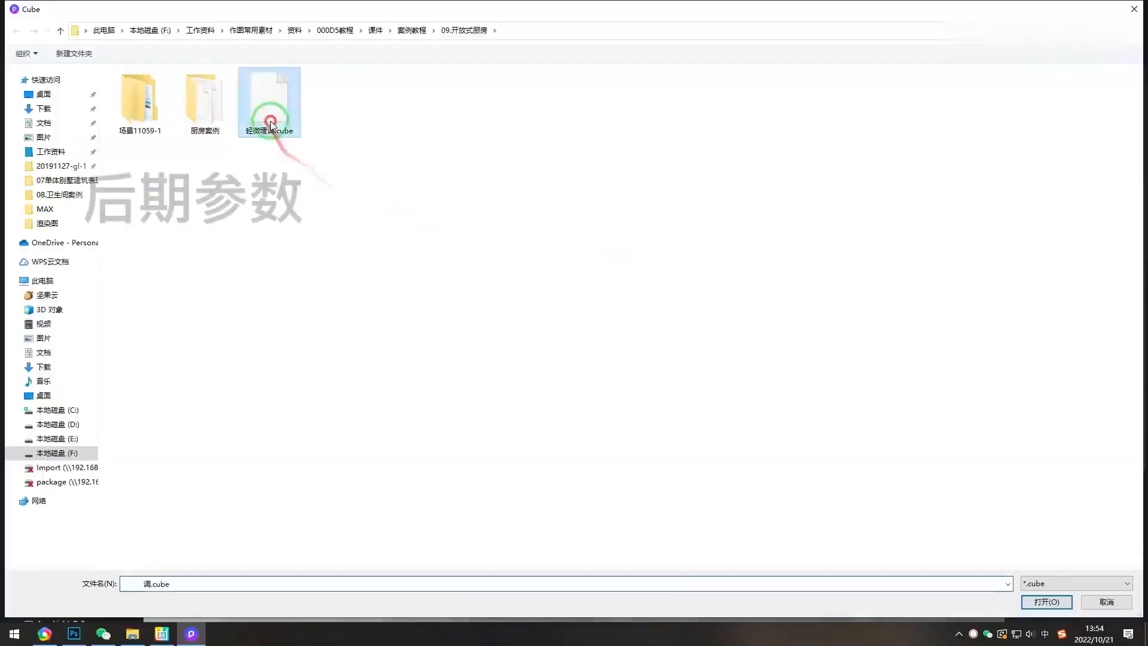
- Apply the 轻微暖调_2.cube LUT to the scene with strength 0.9
click(1129, 110)
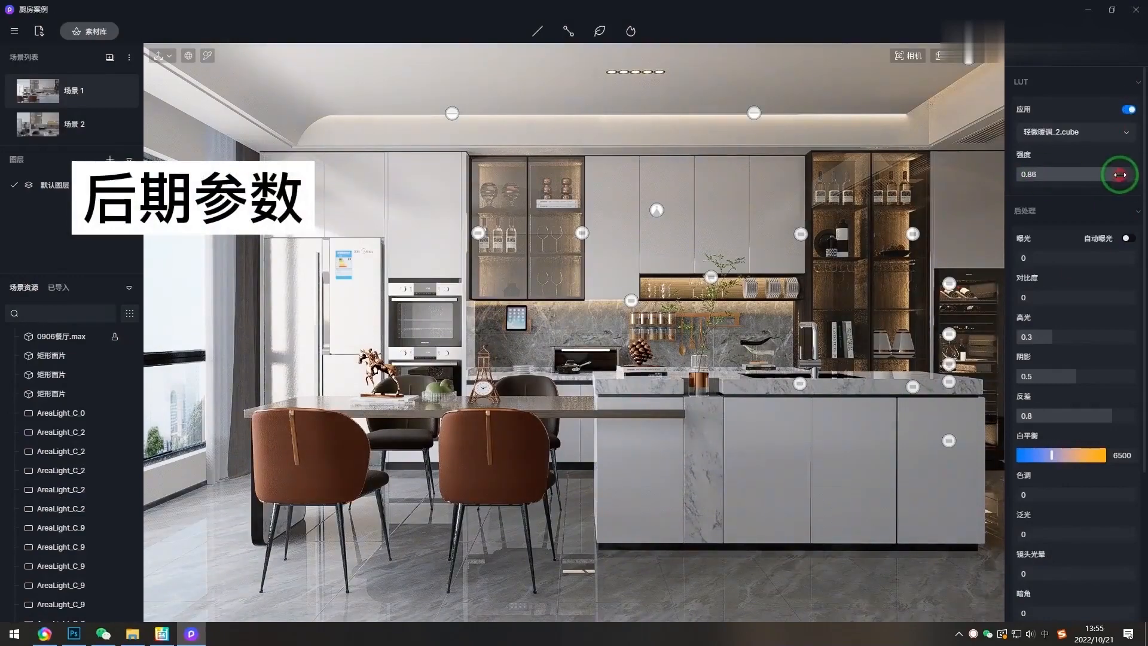
drag(1117, 177, 1123, 177)
- Fine-tune post-processing with exposure 0.01, contrast 0.01, highlights 0.49, 反差 0.82 and white balance 6400, and adjust the lens effects
drag(1076, 259, 1077, 306)
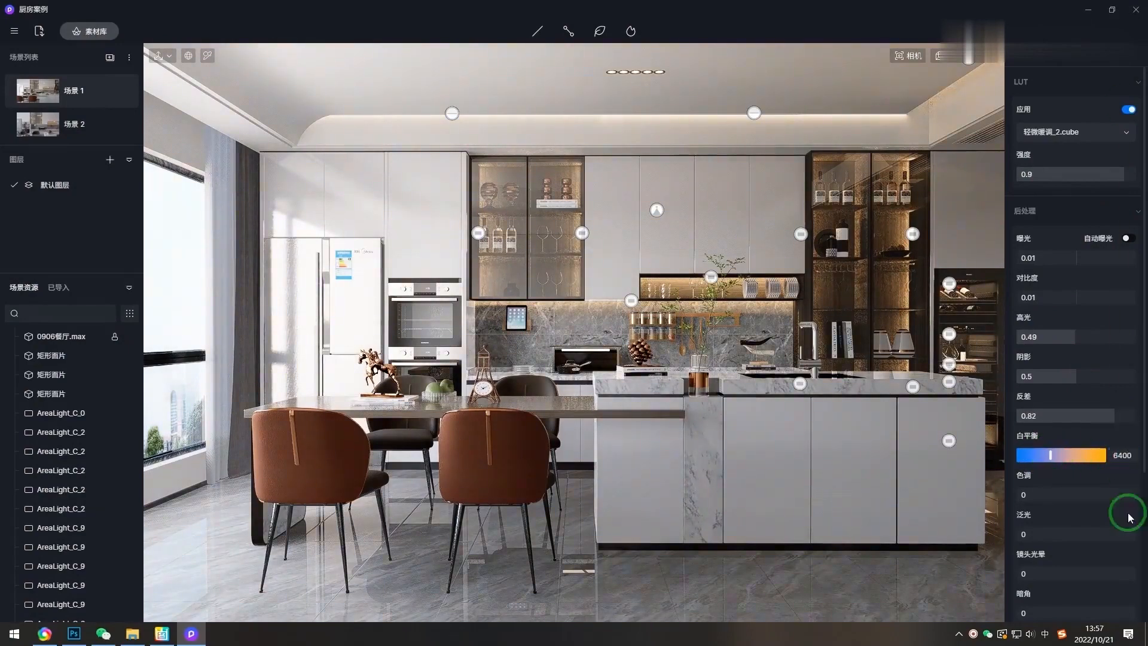
drag(1049, 571, 1052, 566)
scroll(1052, 566, down, 2)
mouse_move(1044, 504)
mouse_down()
mouse_move(1056, 504)
mouse_move(1040, 504)
mouse_up()
scroll(1048, 582, down, 2)
drag(1077, 486, 1077, 487)
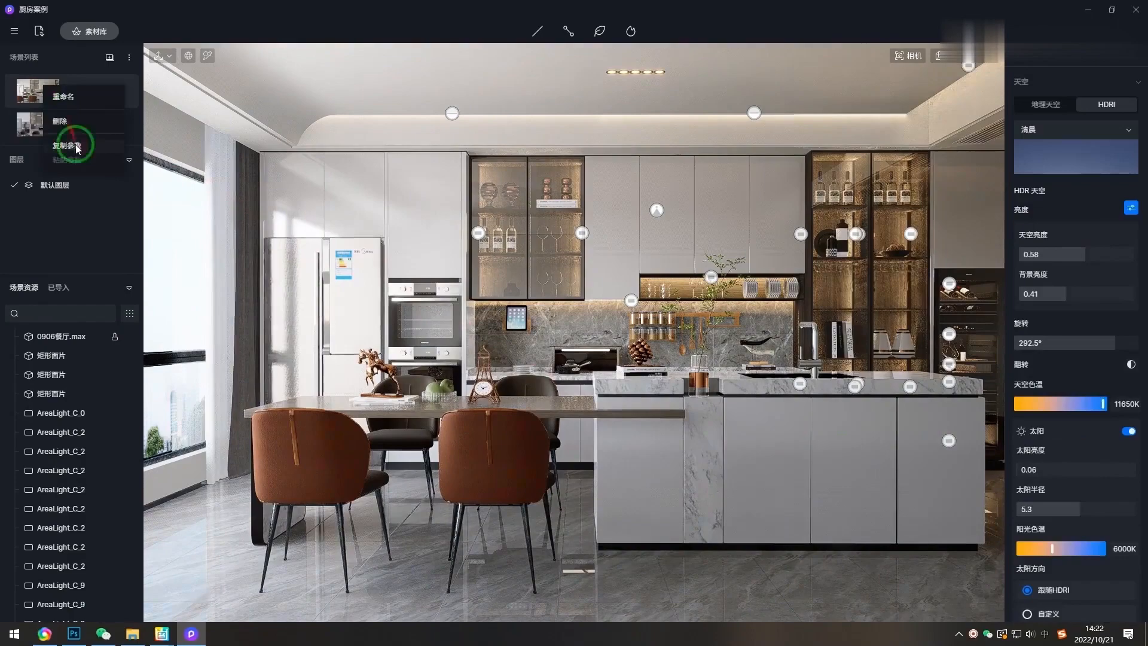
- Paste scene 1's copied parameters into scene 2 and update the saved scene
click(68, 123)
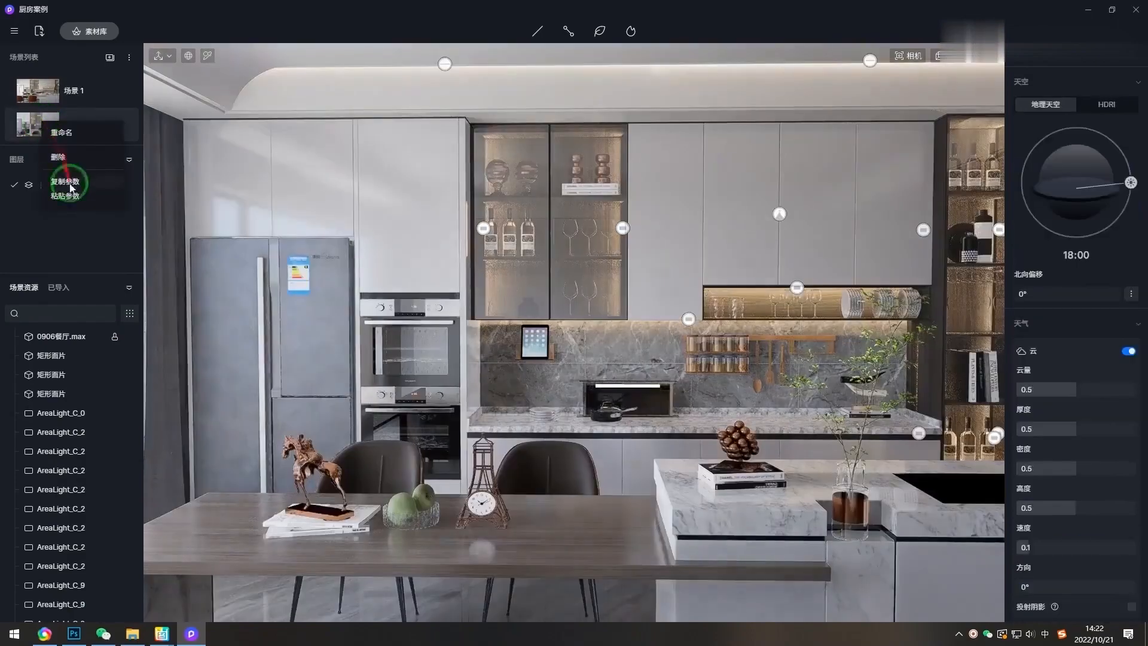
click(907, 55)
click(118, 123)
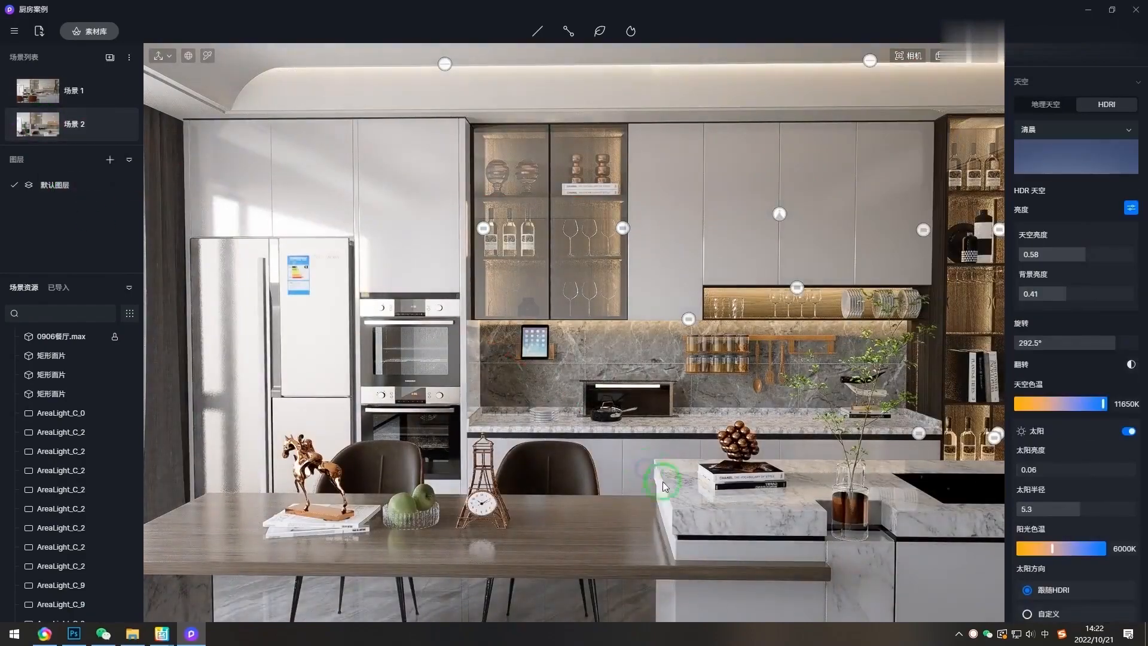
- Reframe the camera on the island's vase and sink with the cabinets behind, and update scene 2 with this view
key(d)
scroll(752, 348, up, 2)
key(q)
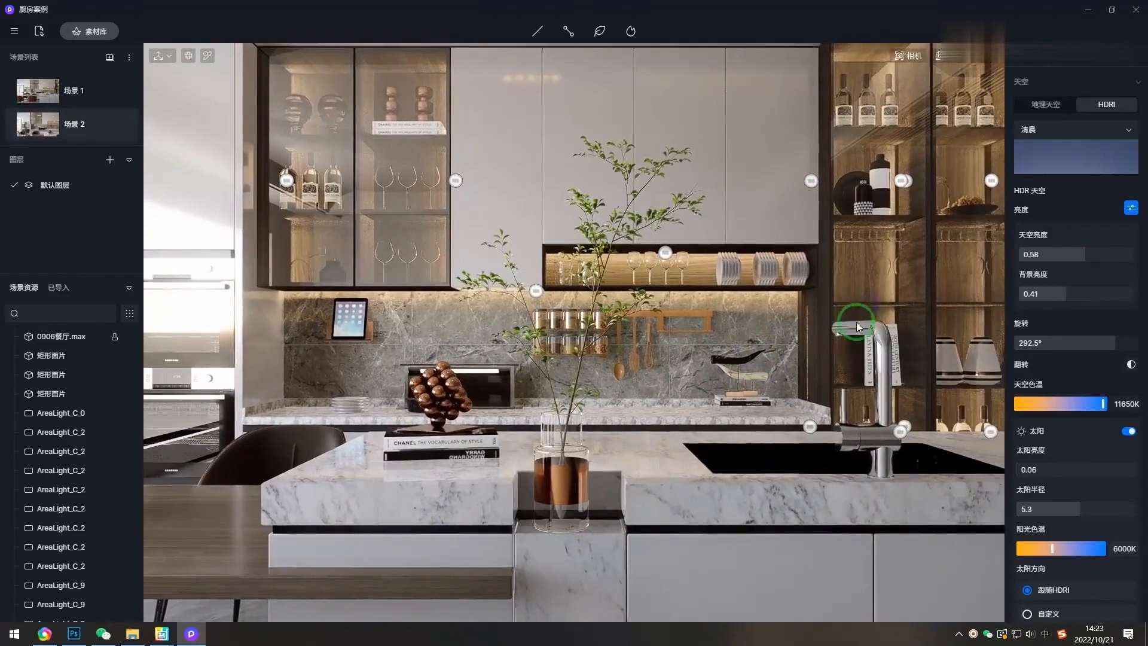
scroll(855, 323, down, 1)
key(d)
click(118, 123)
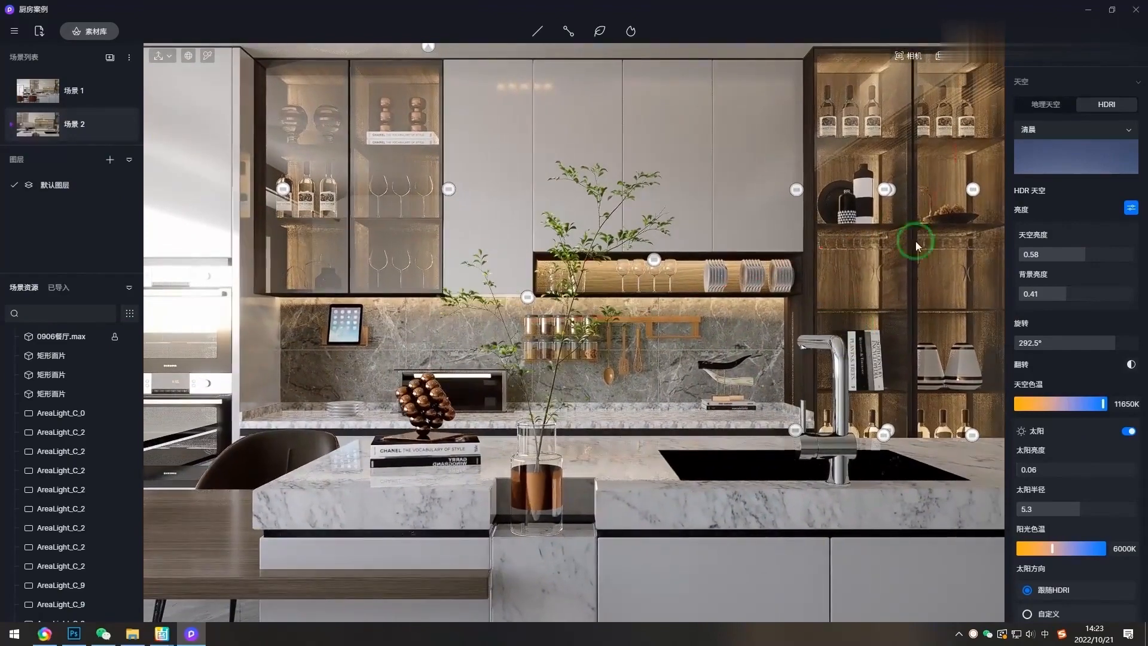
- Enable depth of field for scene 2 with blur strength 10 and update the scene
click(911, 55)
click(940, 186)
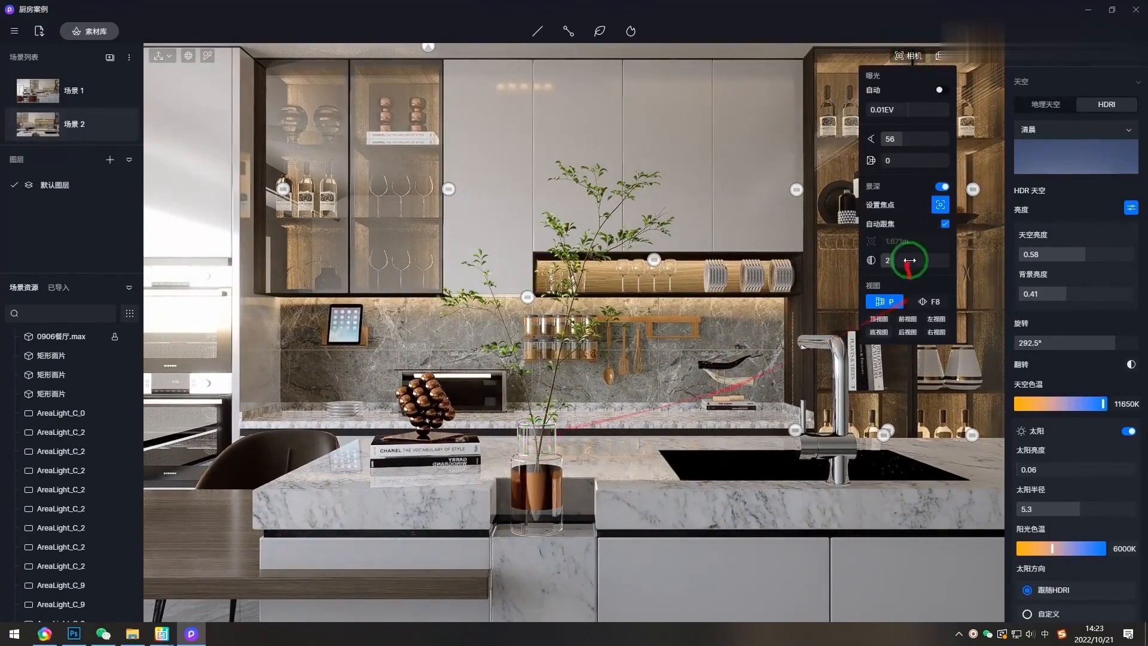
drag(903, 265, 948, 268)
click(122, 125)
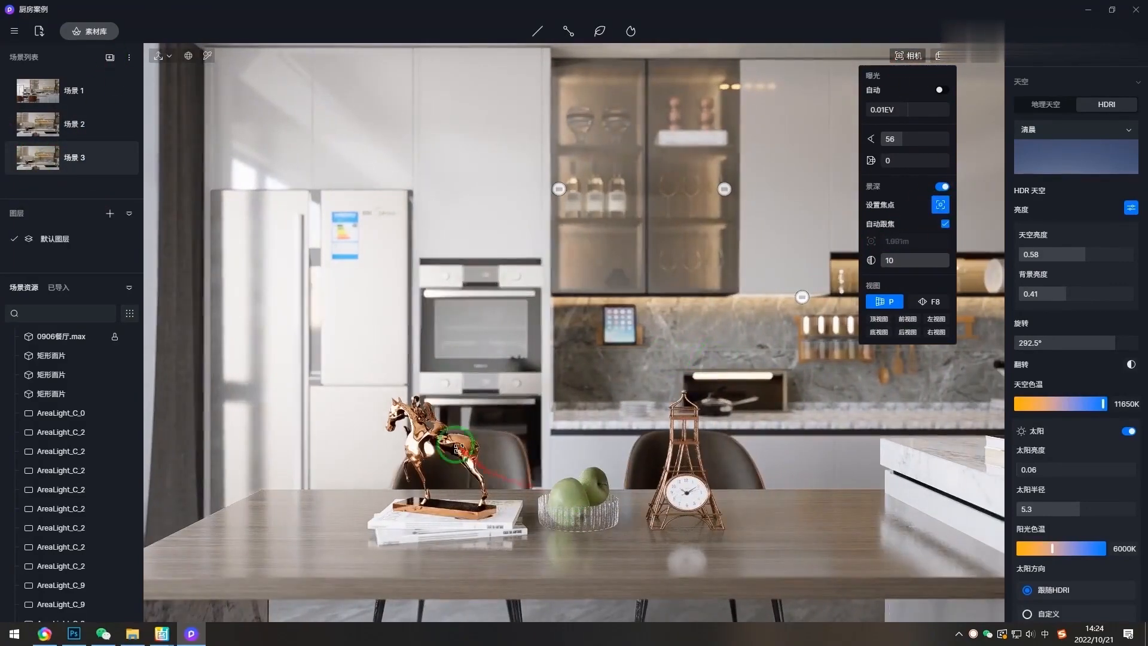
- Reframe the camera on the island's sink and vase, and set the depth-of-field focus on the faucet
key(d)
key(a)
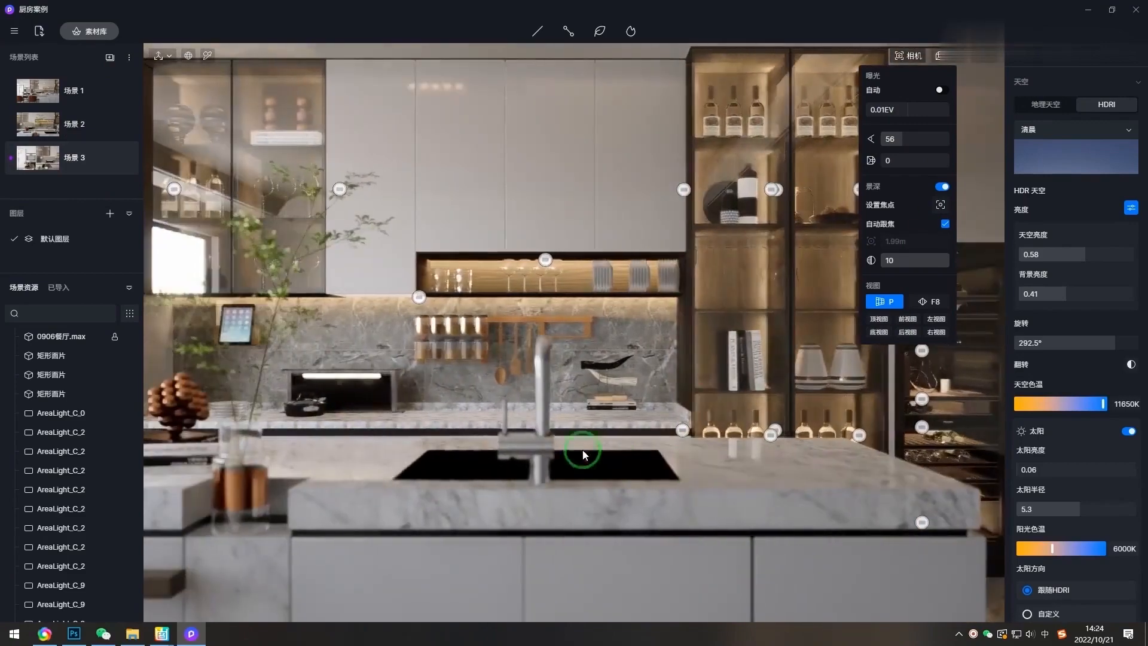
click(540, 357)
key(a)
click(564, 443)
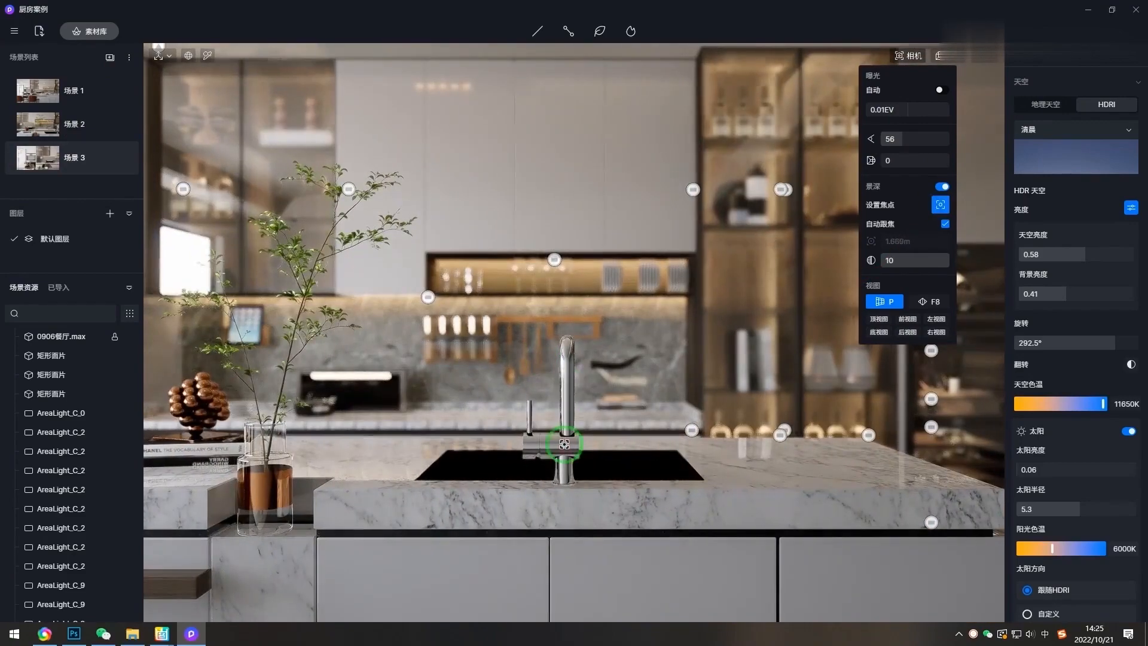
- Reframe the camera on the back wall's cabinets, ovens and counter, and set the focus point on the counter's pan
key(w)
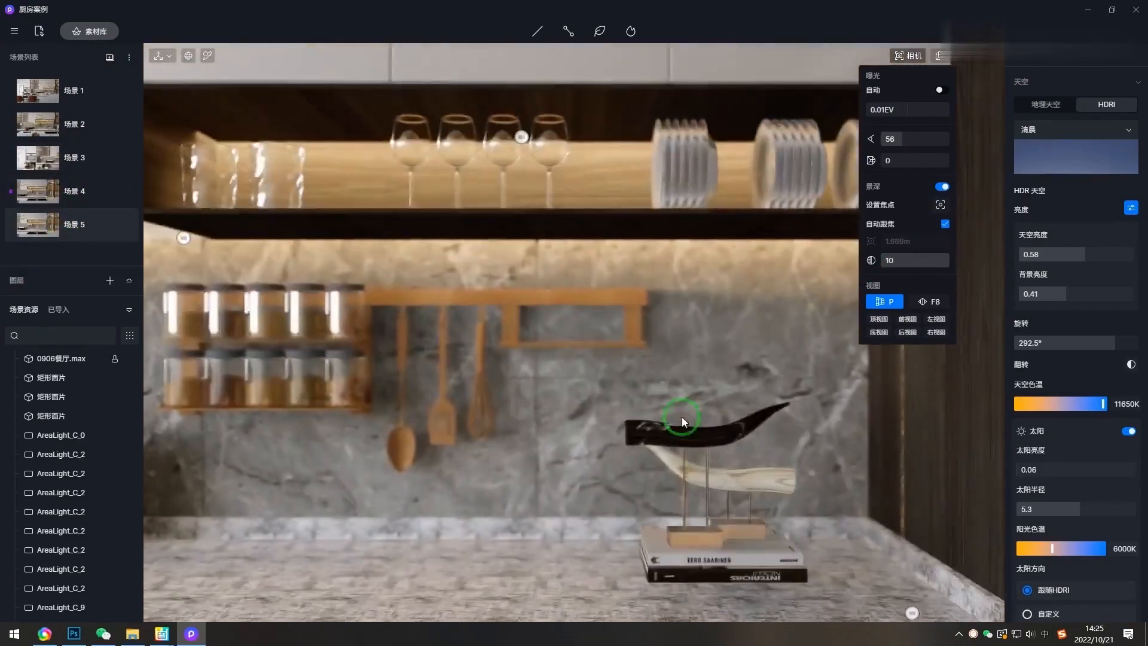
key(s)
key(a)
key(e)
click(940, 204)
key(s)
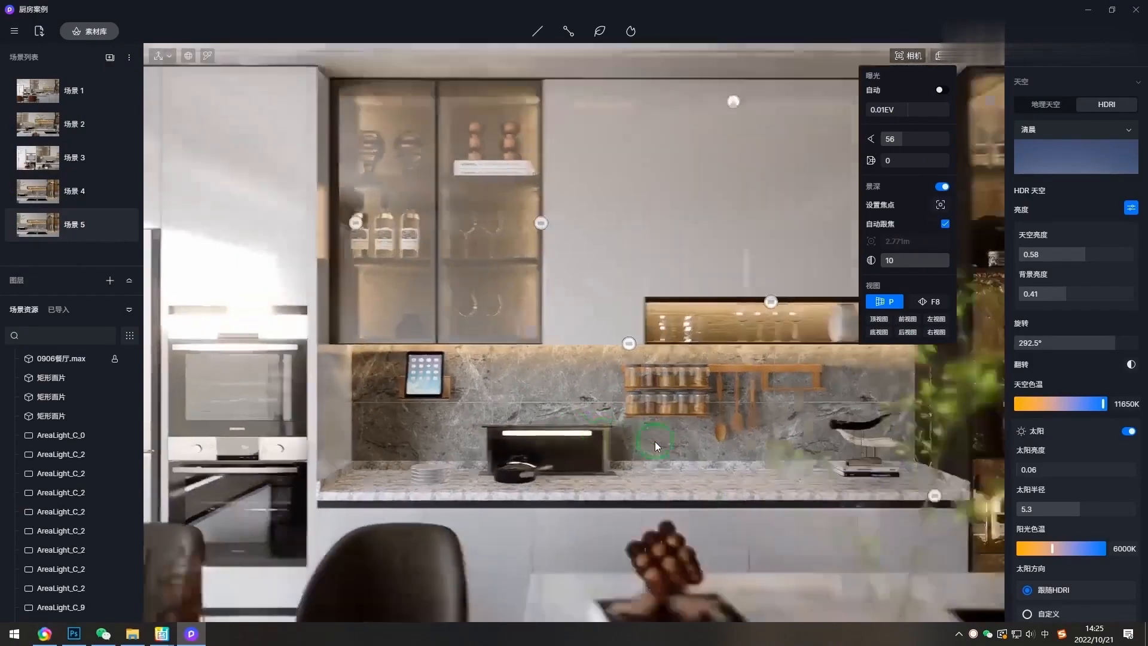
click(927, 459)
click(515, 471)
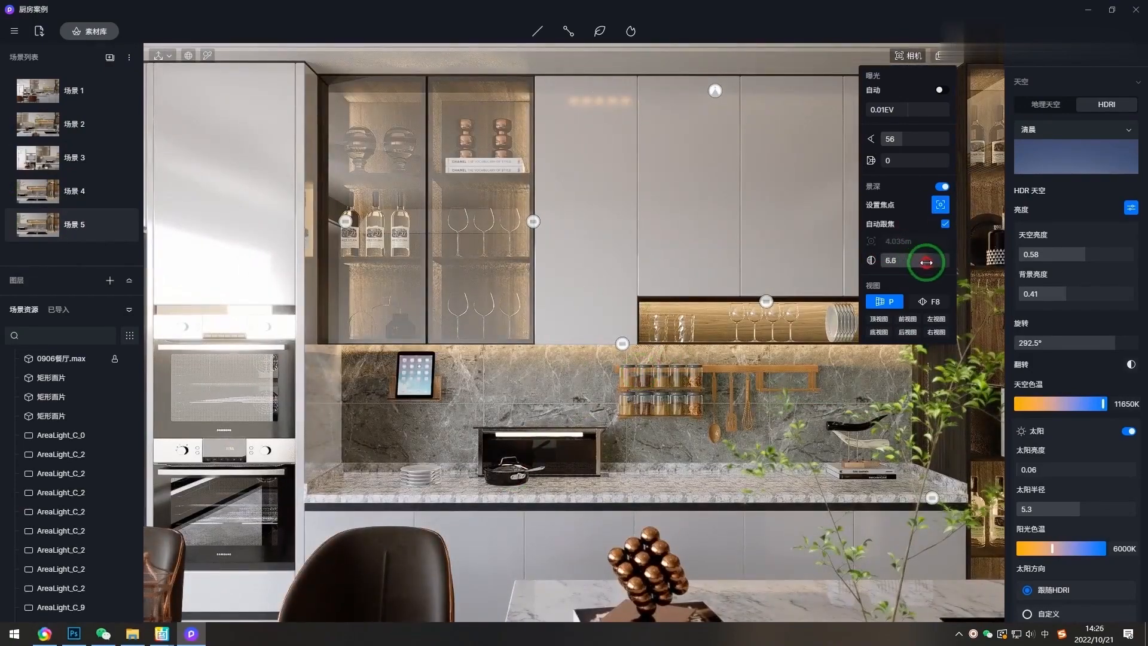
- Fine-tune the framing of the back wall view and set its depth-of-field blur strength to 9
click(583, 443)
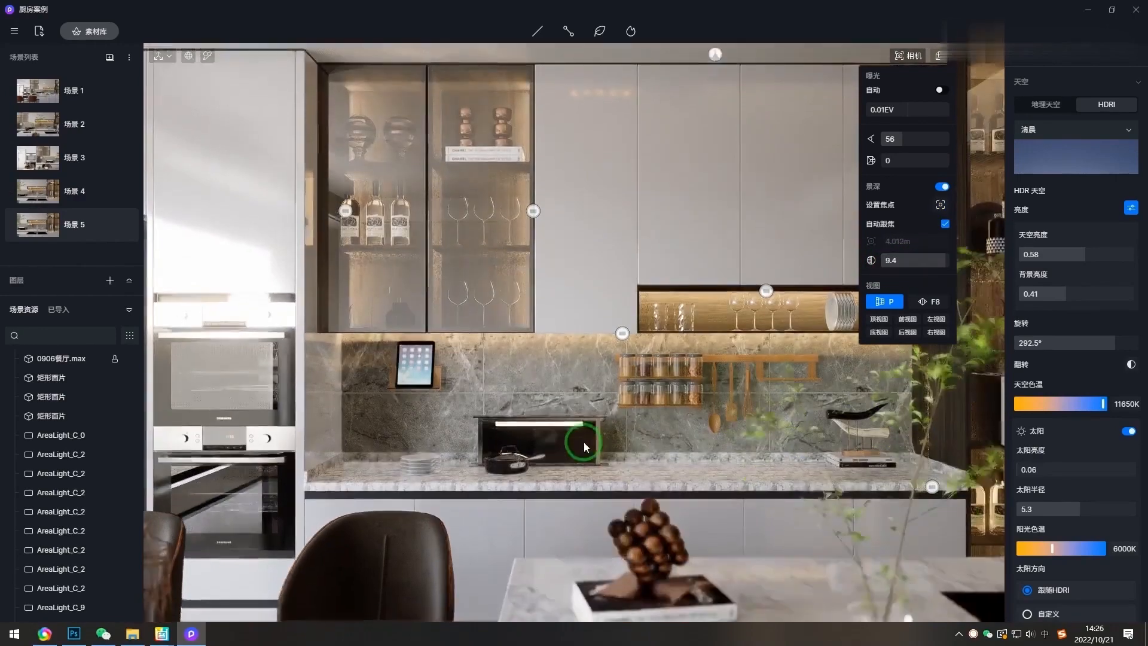
click(109, 57)
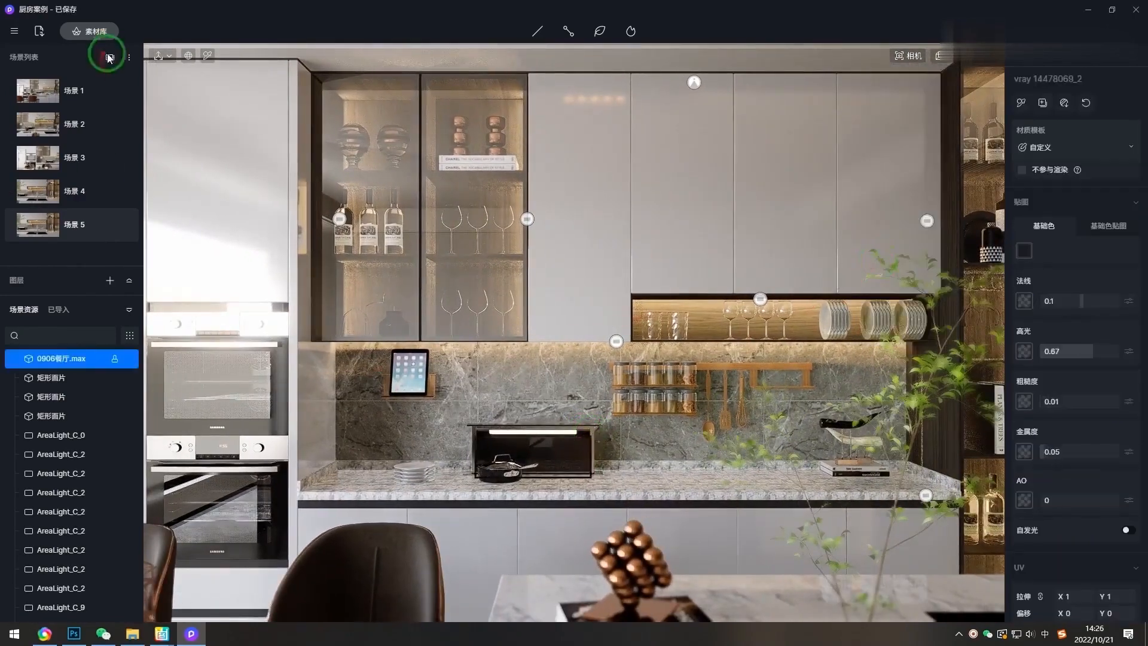
click(913, 57)
click(943, 261)
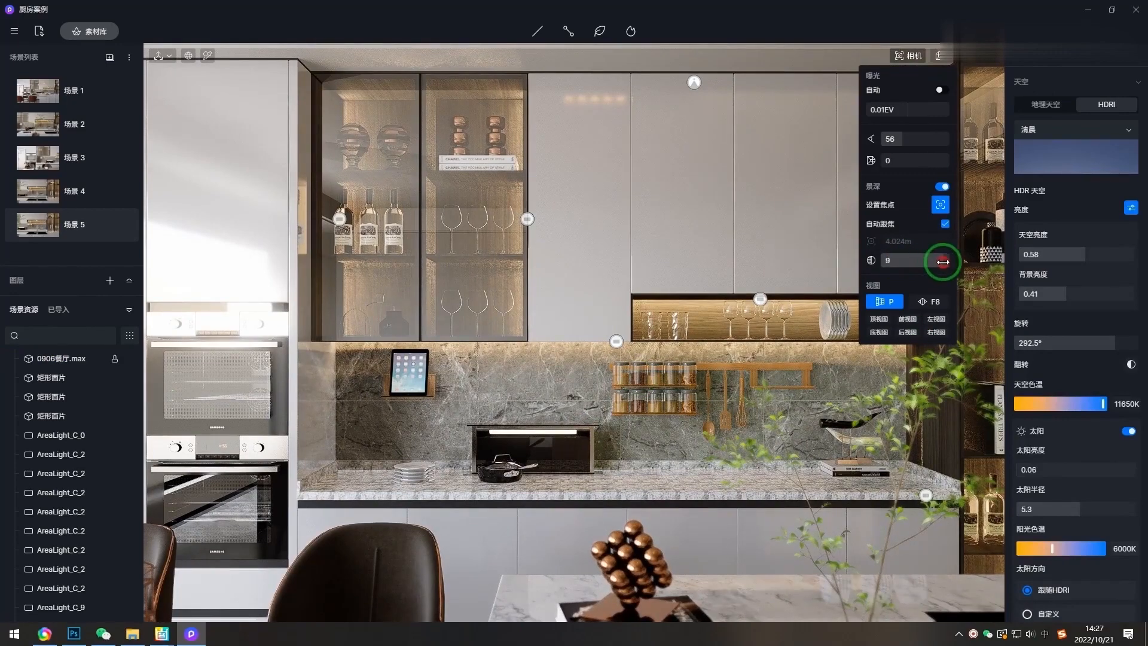
- Go through the saved scenes and set scene 2's white balance to 5550
click(37, 226)
click(43, 157)
click(42, 124)
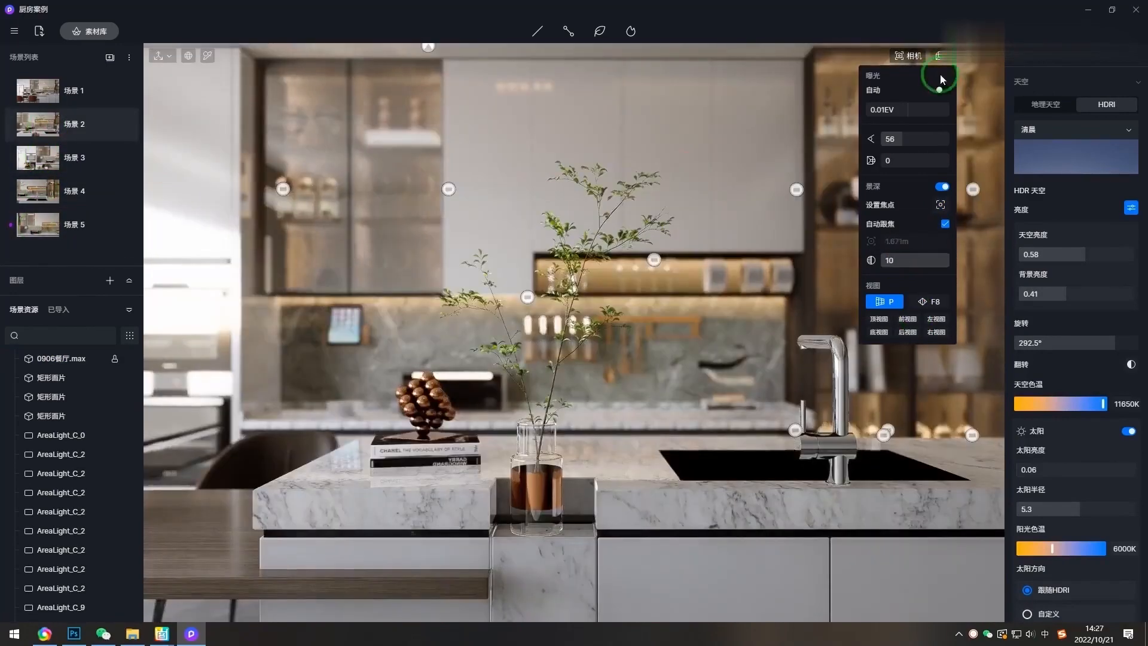
click(47, 89)
click(42, 124)
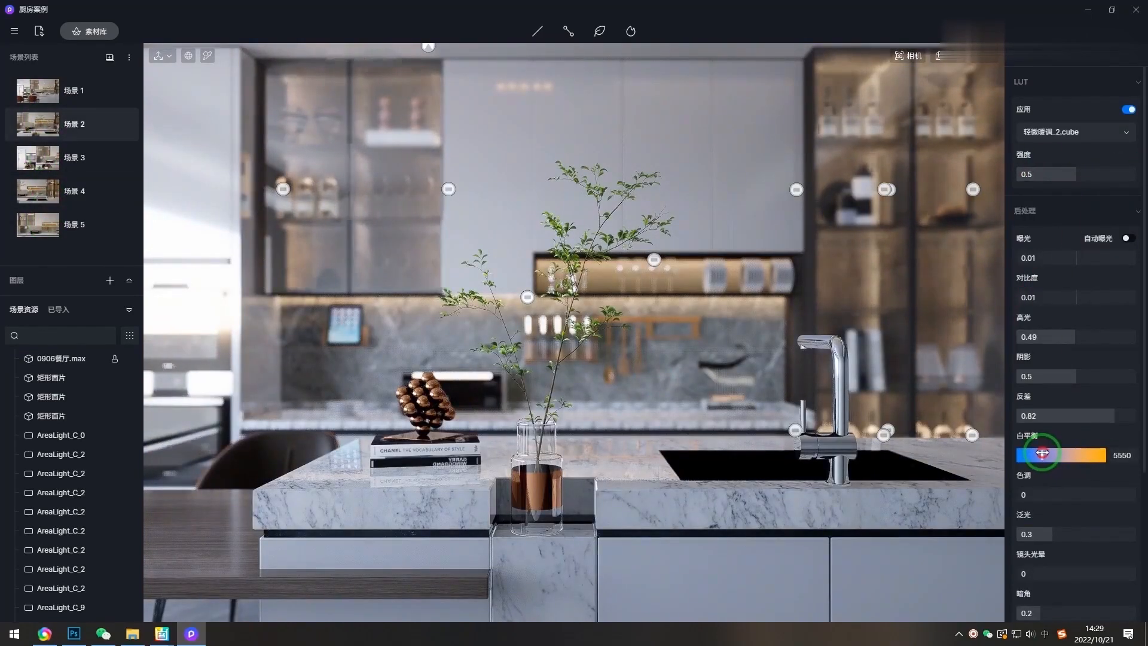
- Apply scene 2's adjusted post-processing to scenes 3, 4 and 5, and update scene 1 with white balance 6400
right_click(42, 157)
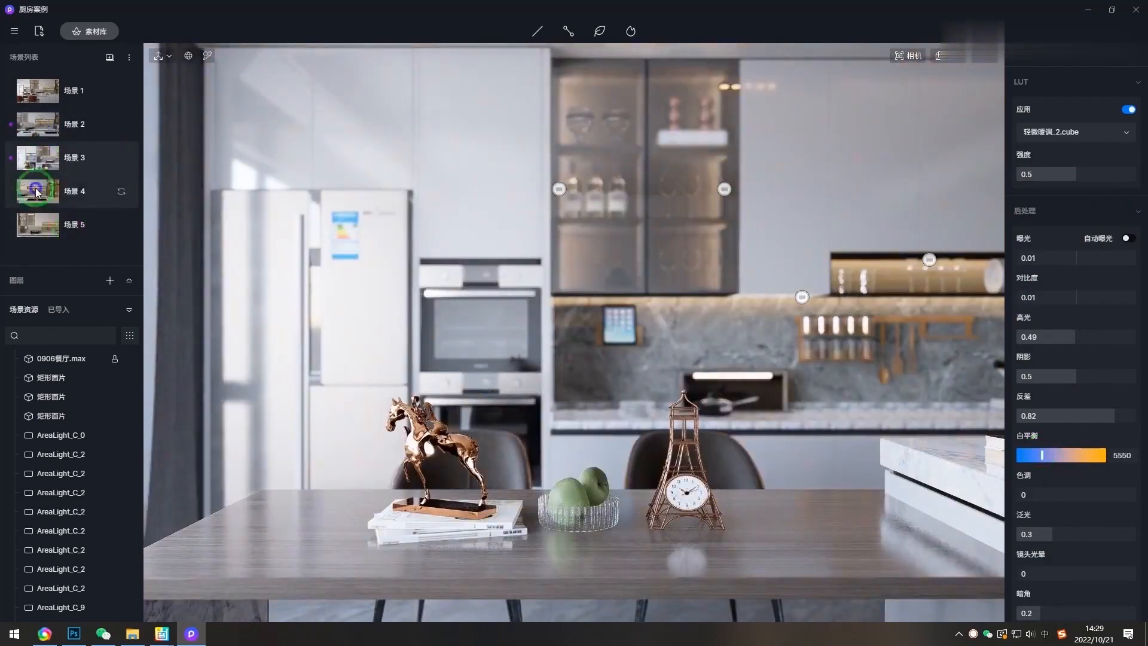
click(38, 191)
click(38, 225)
click(42, 124)
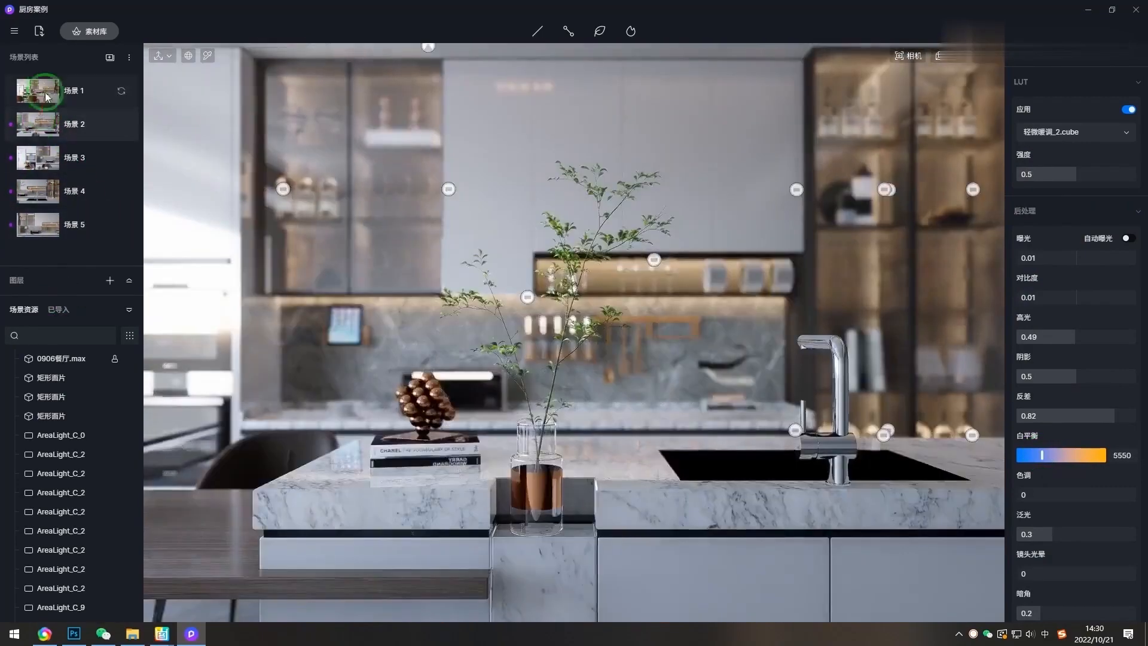
click(41, 88)
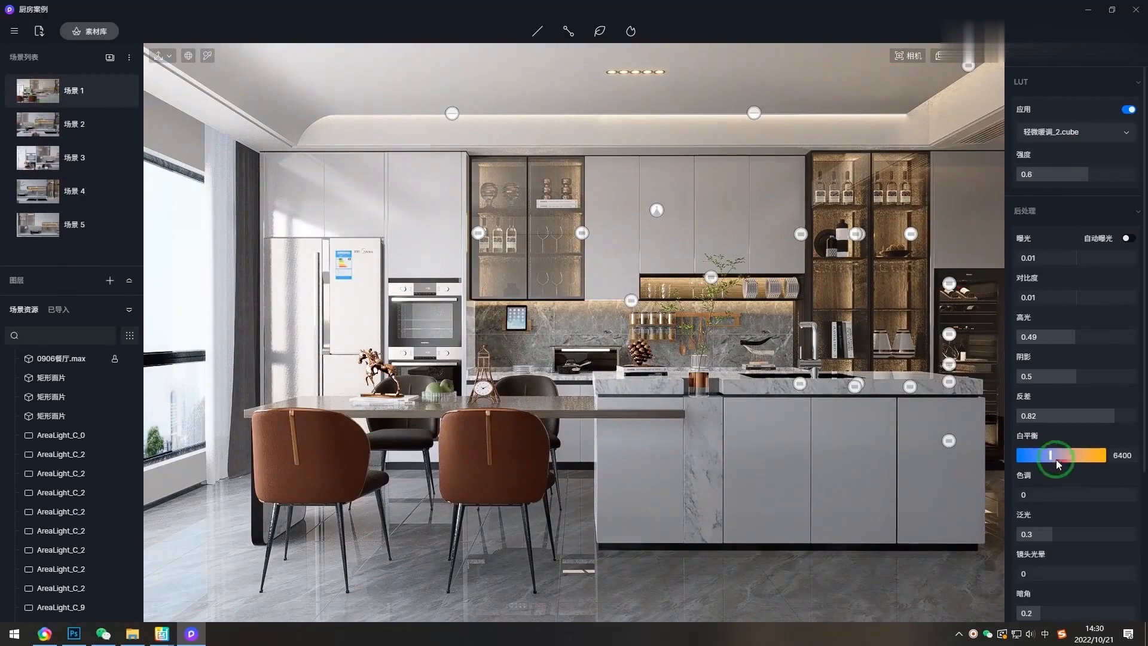
click(120, 90)
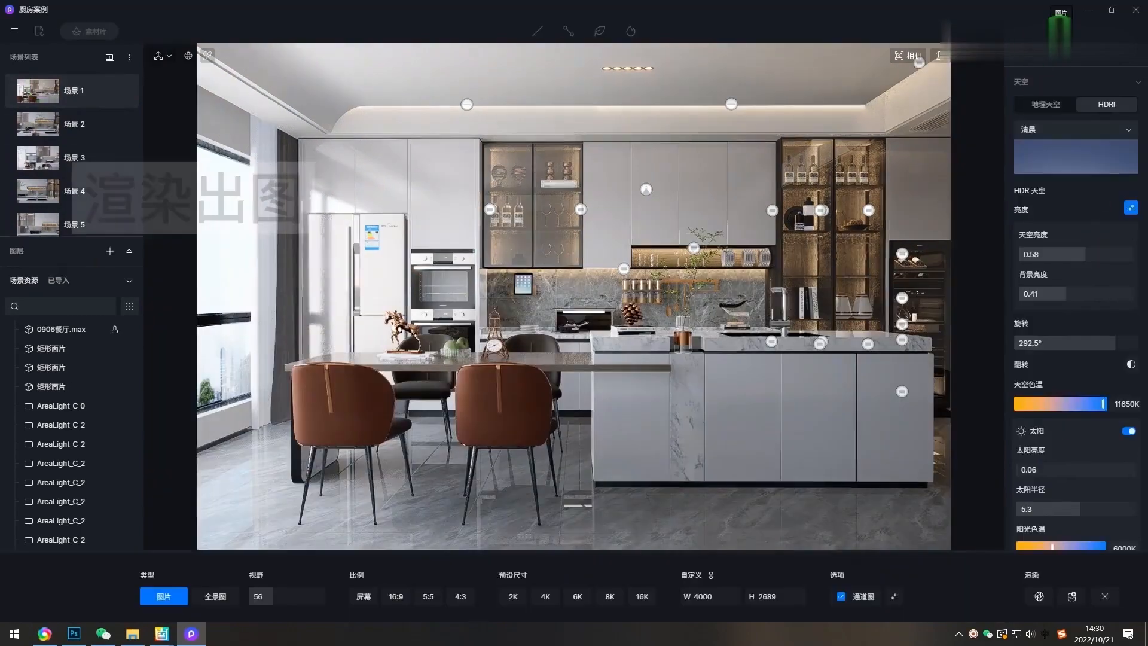
- Queue all five scene images at 4000 × 2689 with channel maps and render them to the desktop folder 渲染图
click(1072, 596)
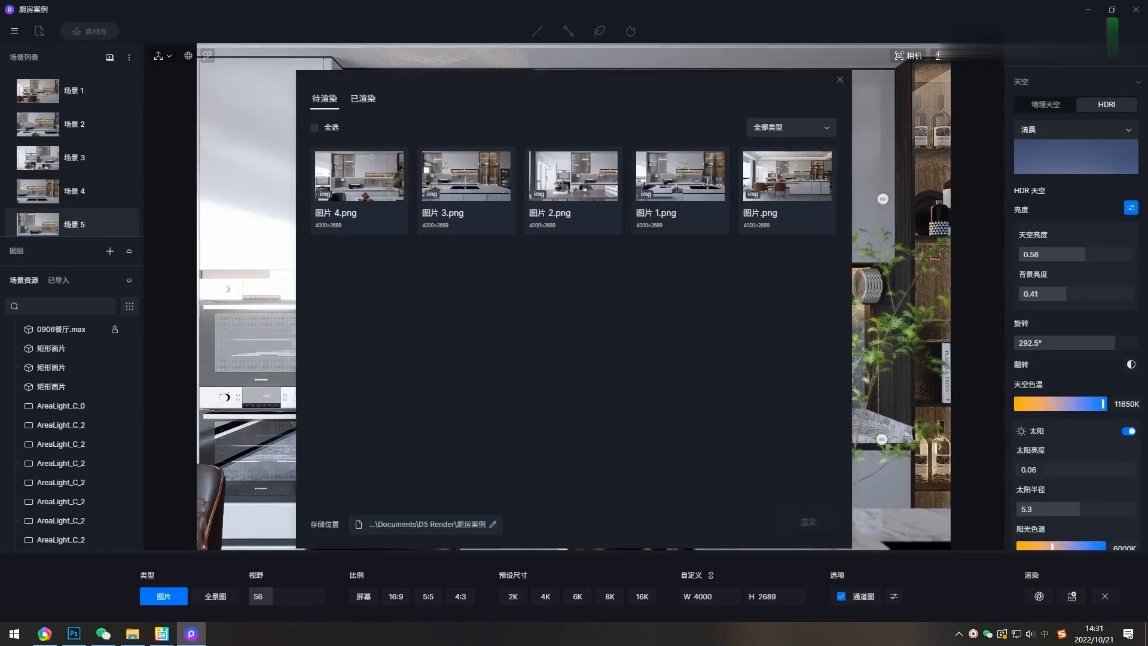
click(493, 524)
click(1025, 608)
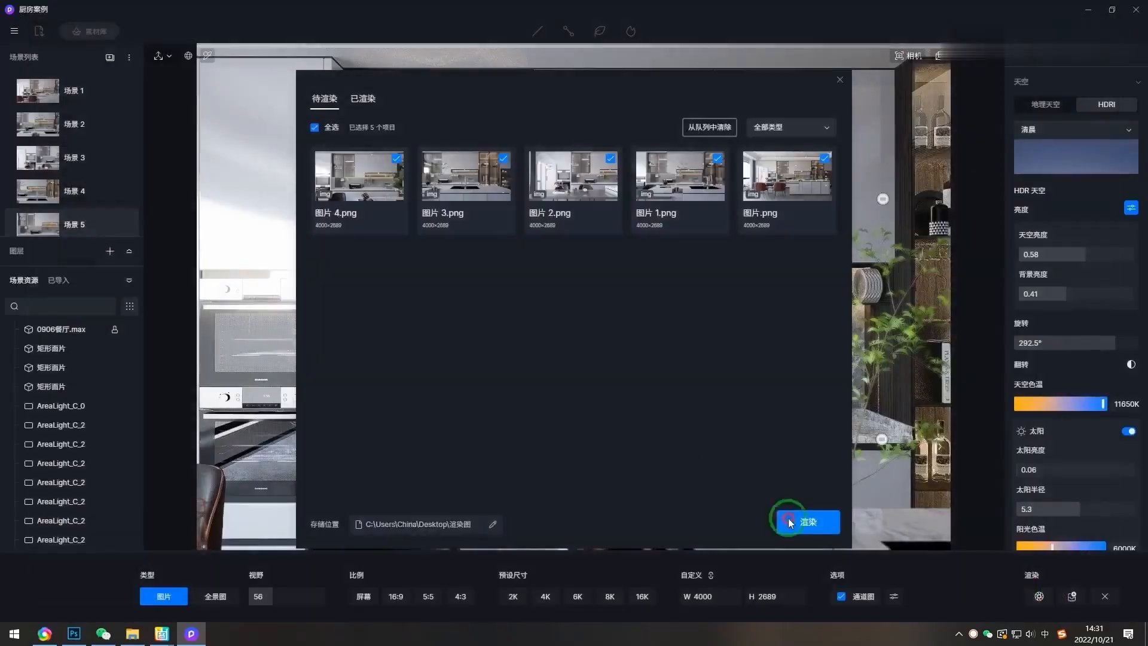
click(808, 521)
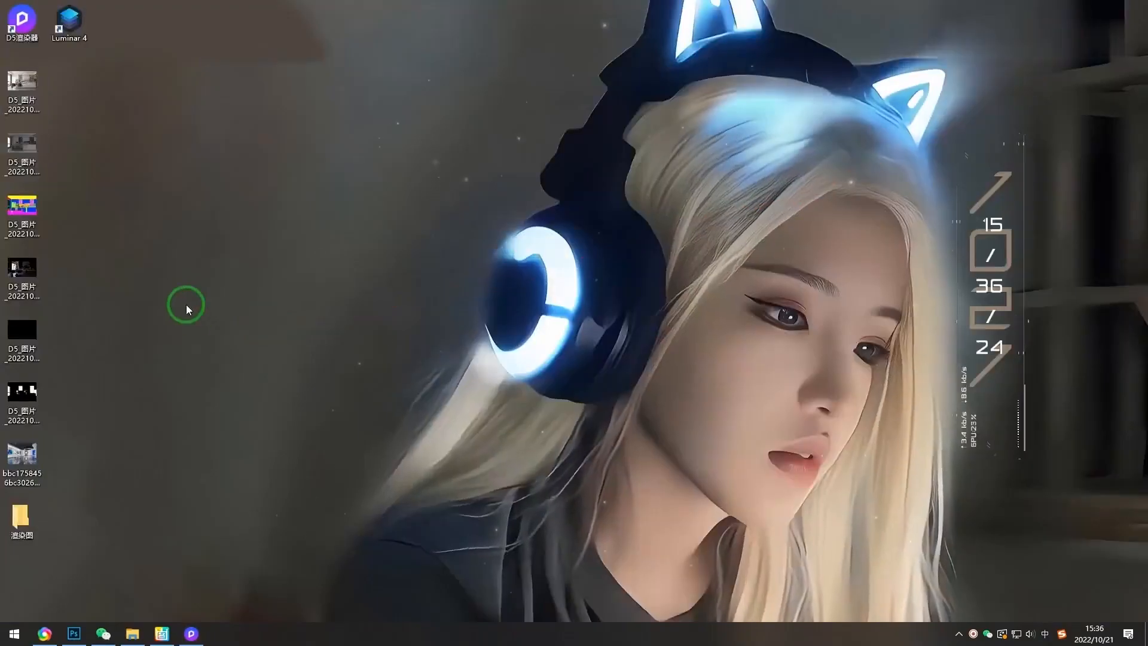
- Open the 渲染图 folder on the desktop and view the first rendered image, D5_图片 1
double_click(21, 515)
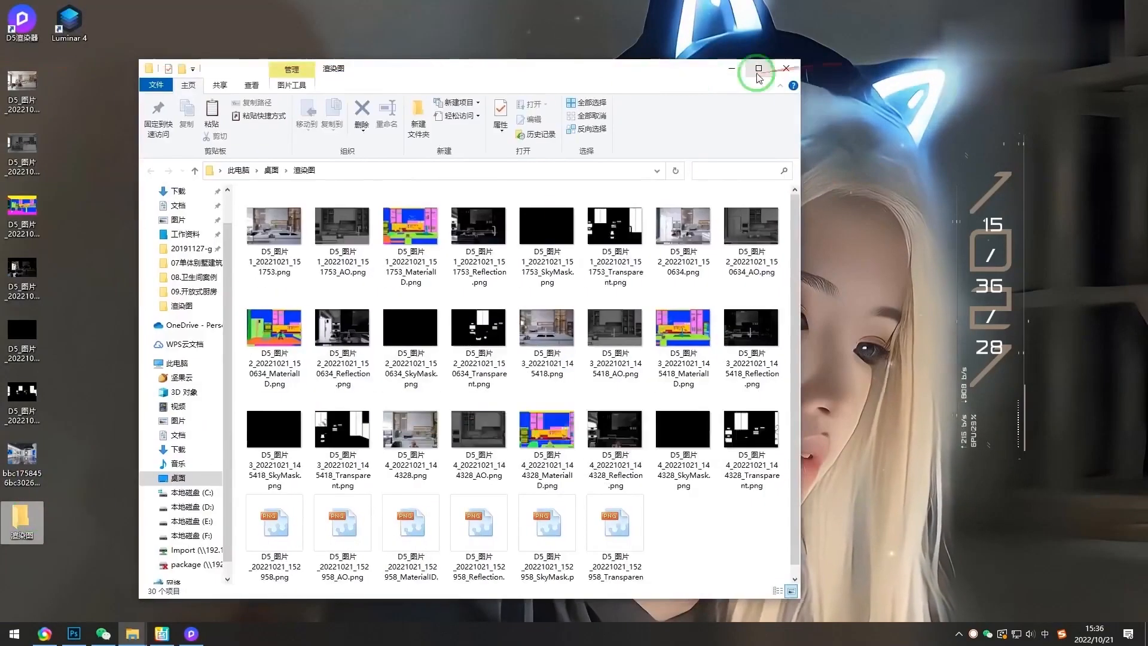
click(756, 64)
click(121, 159)
double_click(121, 154)
key(Escape)
- Examine the remaining rendered scene images one after another, from D5_图片 2 to the full kitchen view, closing each
double_click(526, 157)
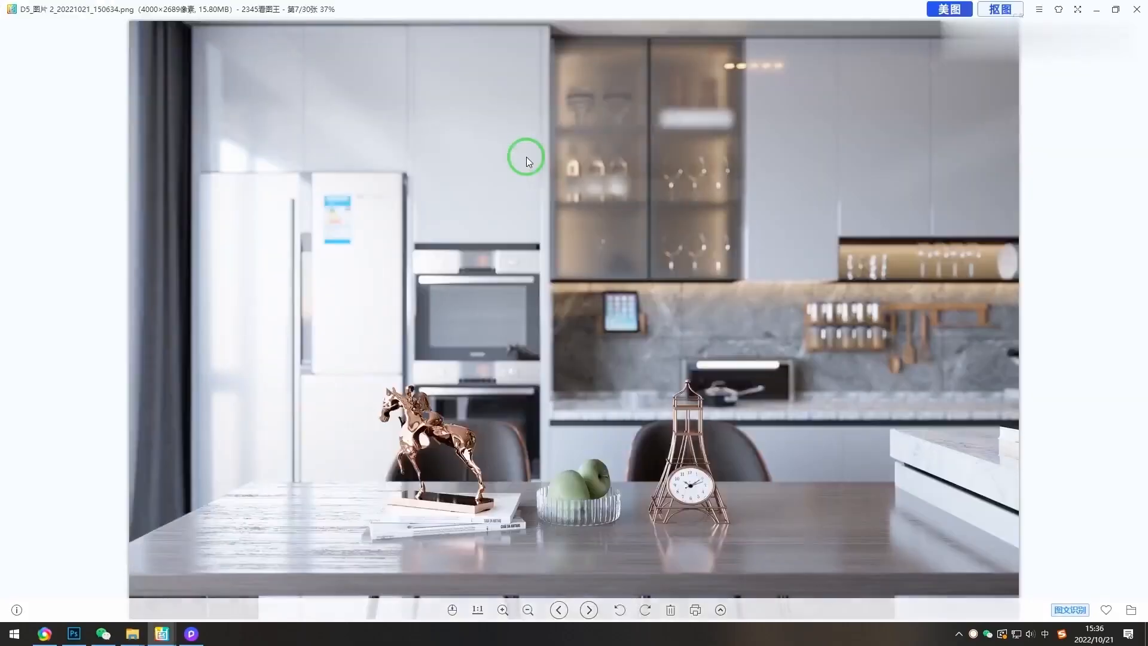
key(Escape)
double_click(924, 162)
key(Escape)
double_click(265, 263)
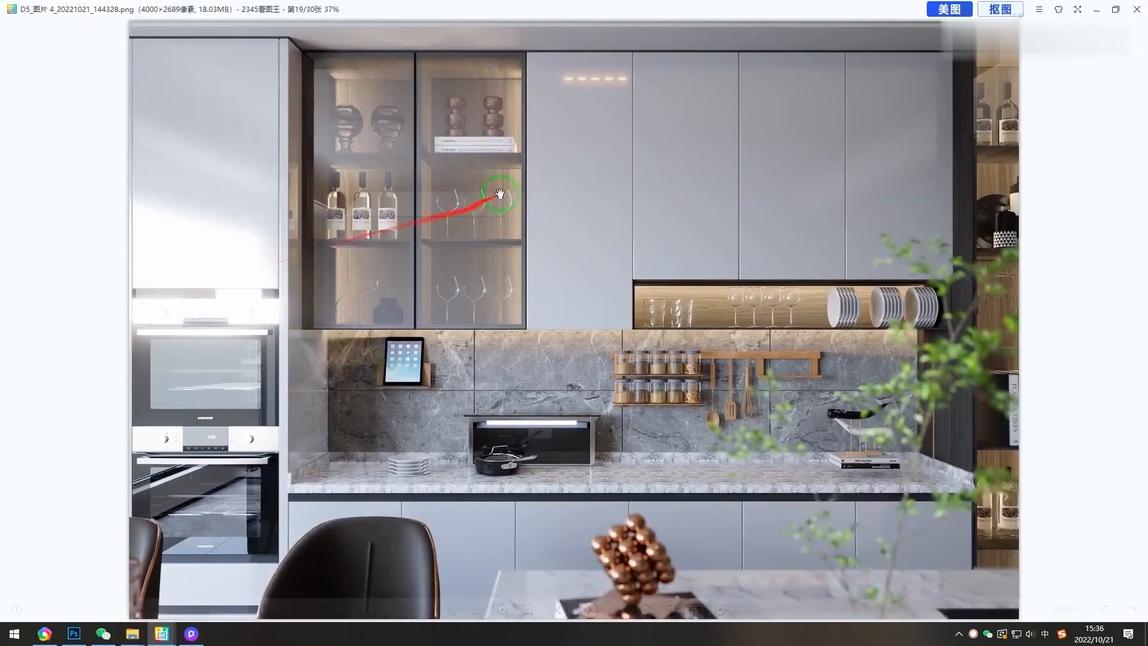
key(Escape)
click(657, 275)
double_click(657, 276)
key(Escape)
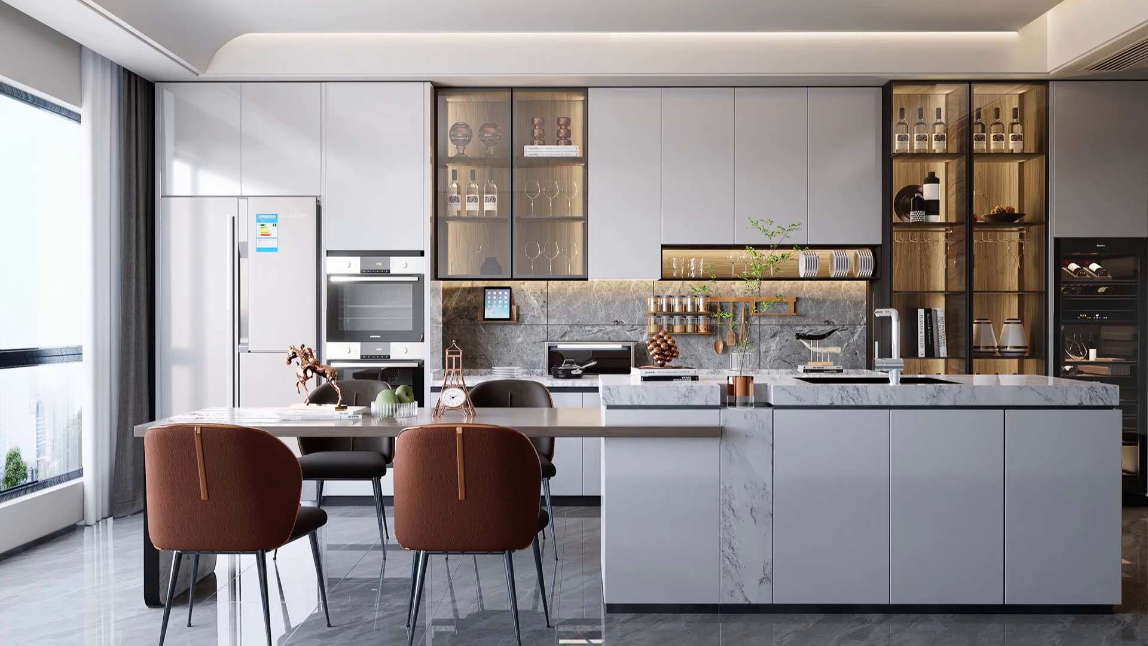